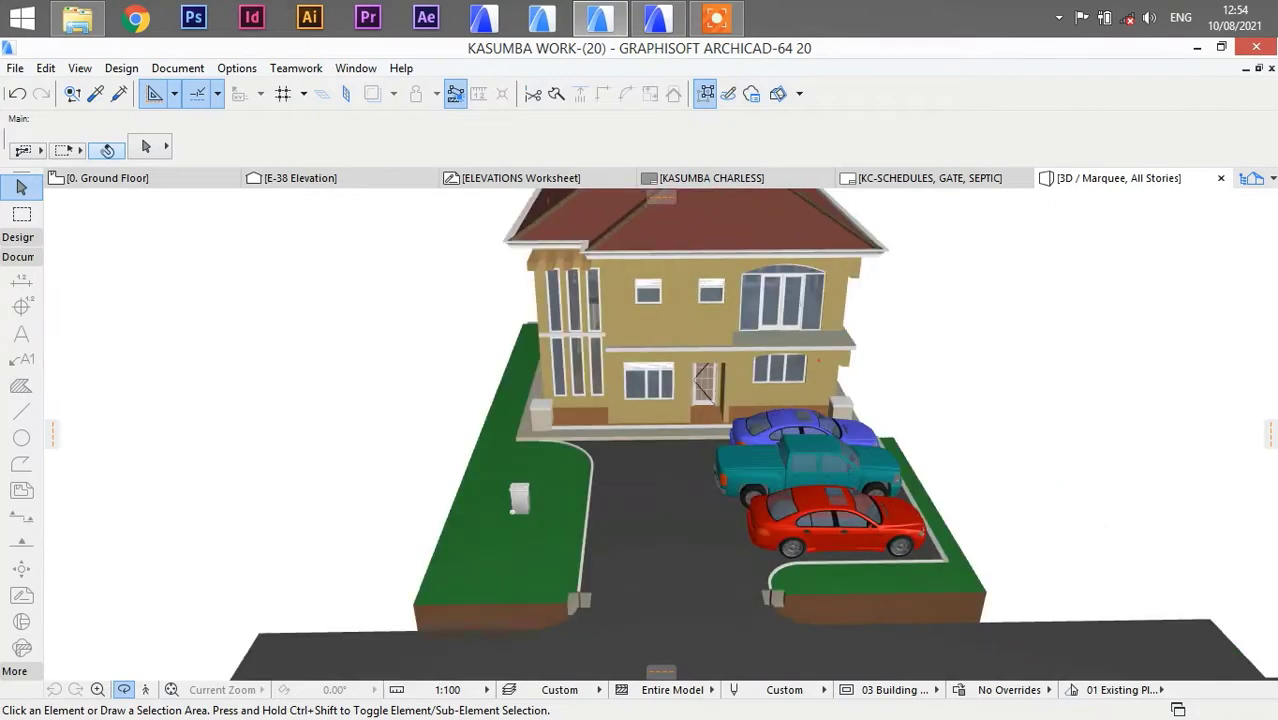
- Compare the ARCHICAD 20 and ARCHICAD 21 models of the house from several sides to find objects missing in the older version
{"action": "middle_click_drag", "start_coordinate": [901, 493], "coordinate": [25, 464], "text": "shift"}
{"action": "middle_click_drag", "start_coordinate": [1100, 470], "coordinate": [662, 433], "text": "shift"}
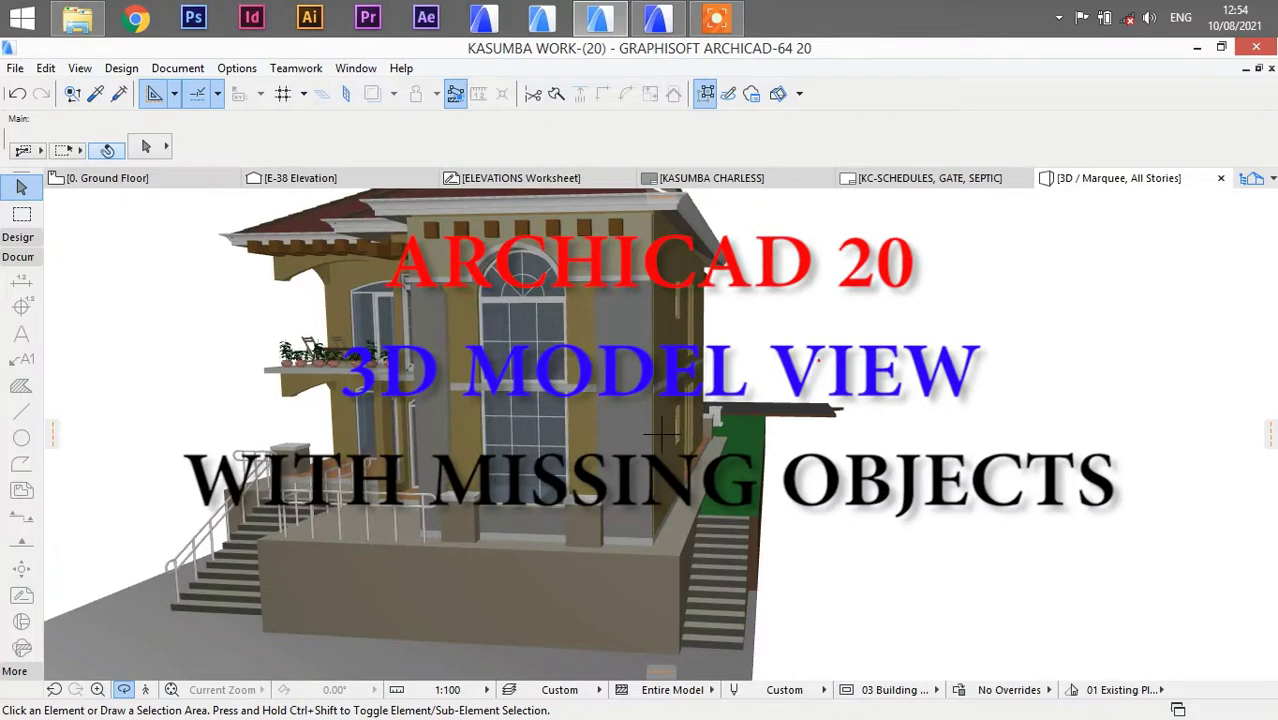
{"action": "mouse_move", "coordinate": [658, 18]}
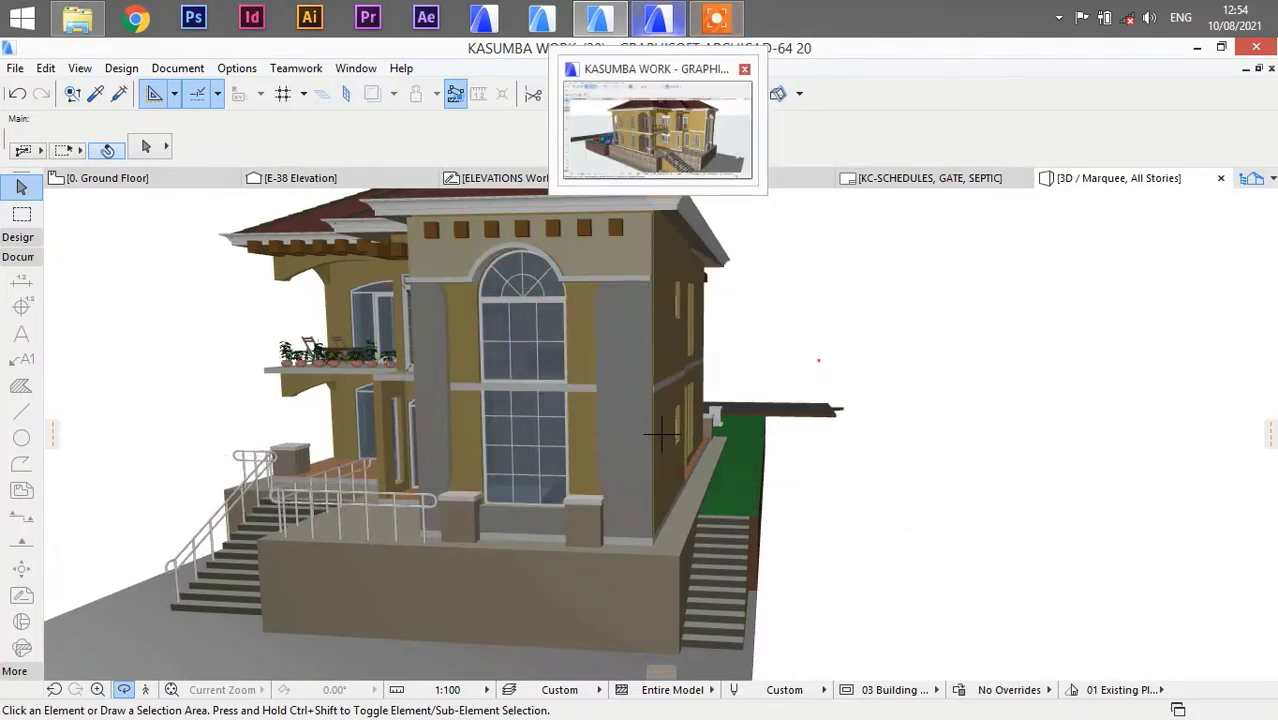
{"action": "left_click", "coordinate": [664, 151]}
{"action": "middle_click_drag", "start_coordinate": [661, 434], "coordinate": [625, 410], "text": "shift"}
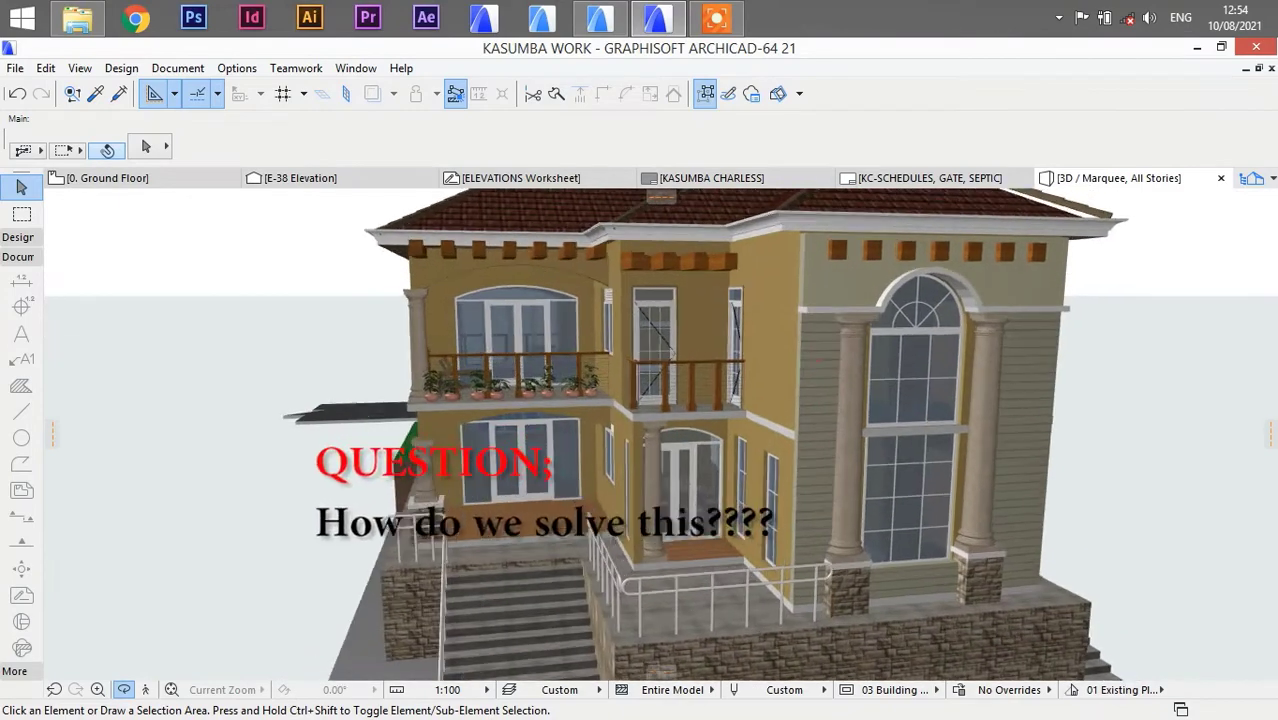
{"action": "scroll", "coordinate": [823, 359], "scroll_direction": "up", "scroll_amount": 3}
{"action": "middle_click_drag", "start_coordinate": [823, 400], "coordinate": [818, 359], "text": "shift"}
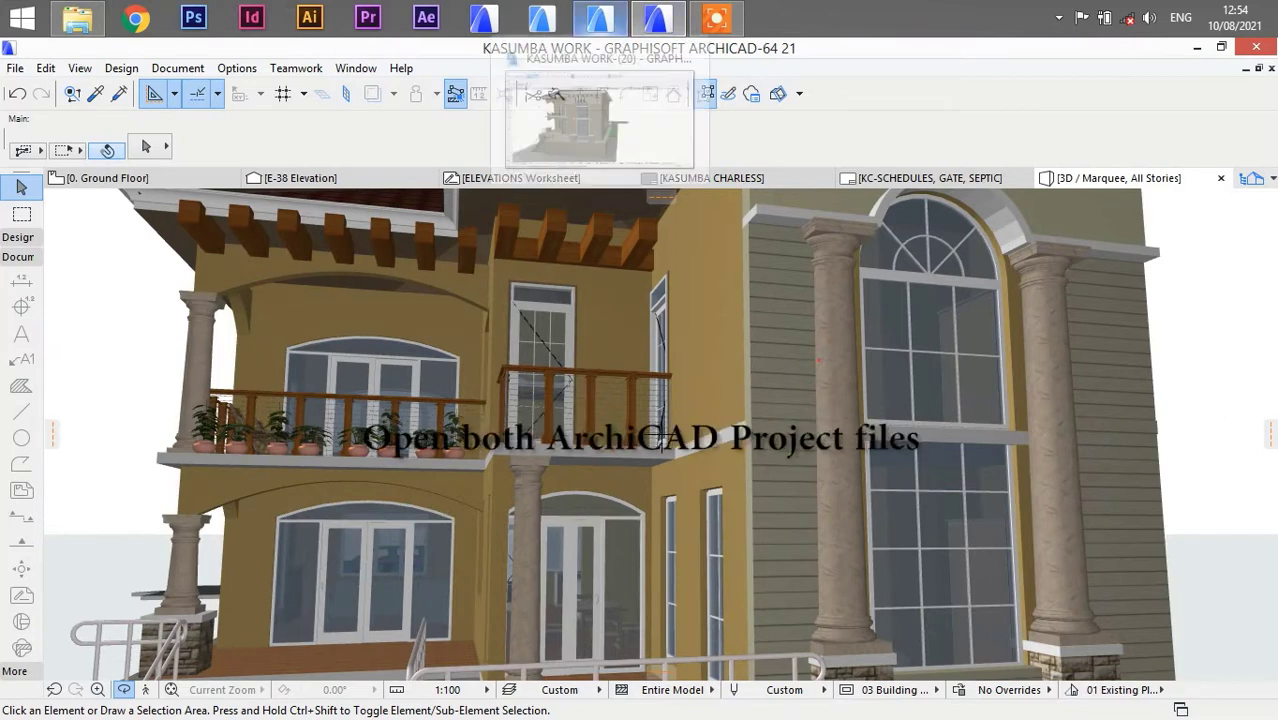
{"action": "left_click", "coordinate": [600, 18]}
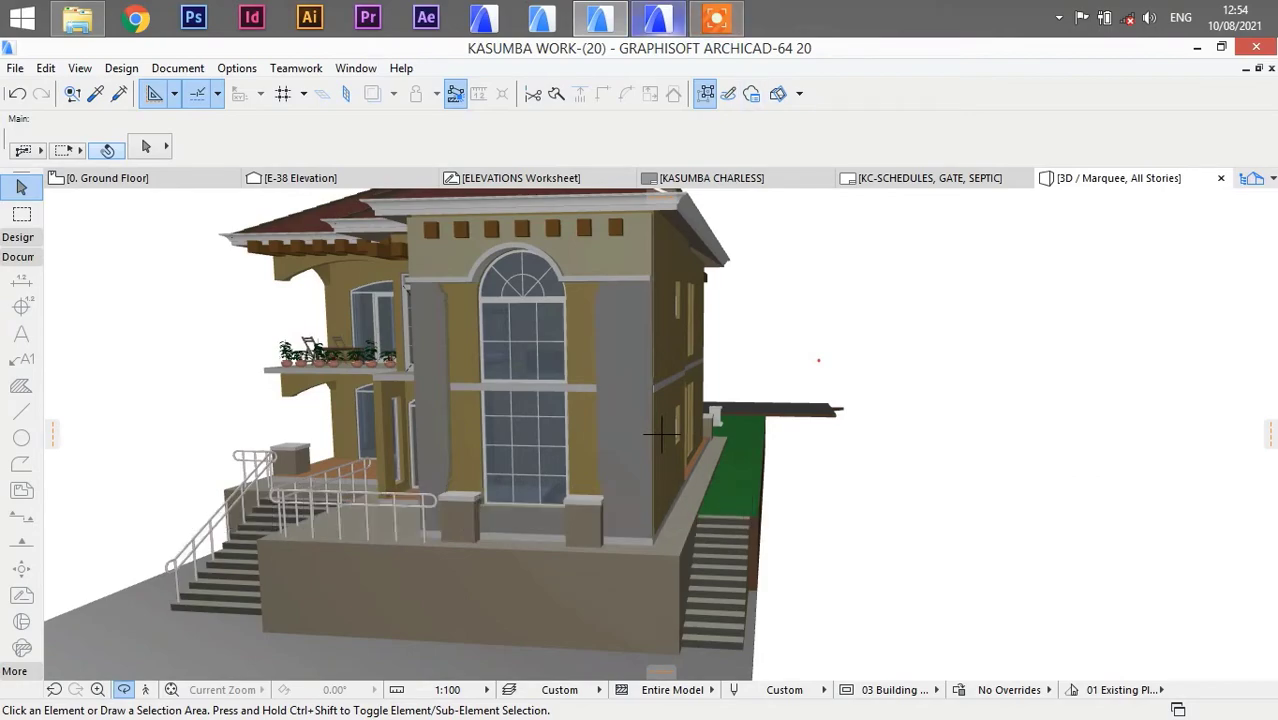
{"action": "left_click", "coordinate": [657, 18]}
{"action": "middle_click_drag", "start_coordinate": [661, 434], "coordinate": [860, 420], "text": "shift"}
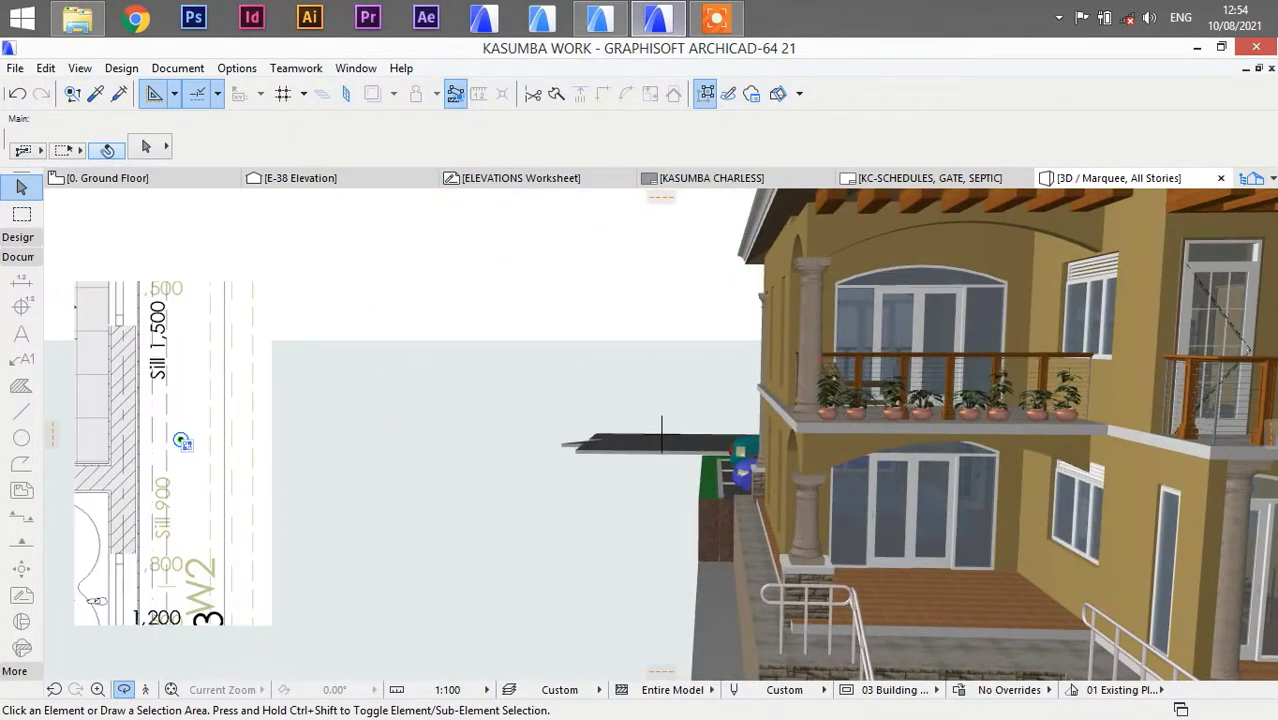
{"action": "left_click", "coordinate": [599, 18]}
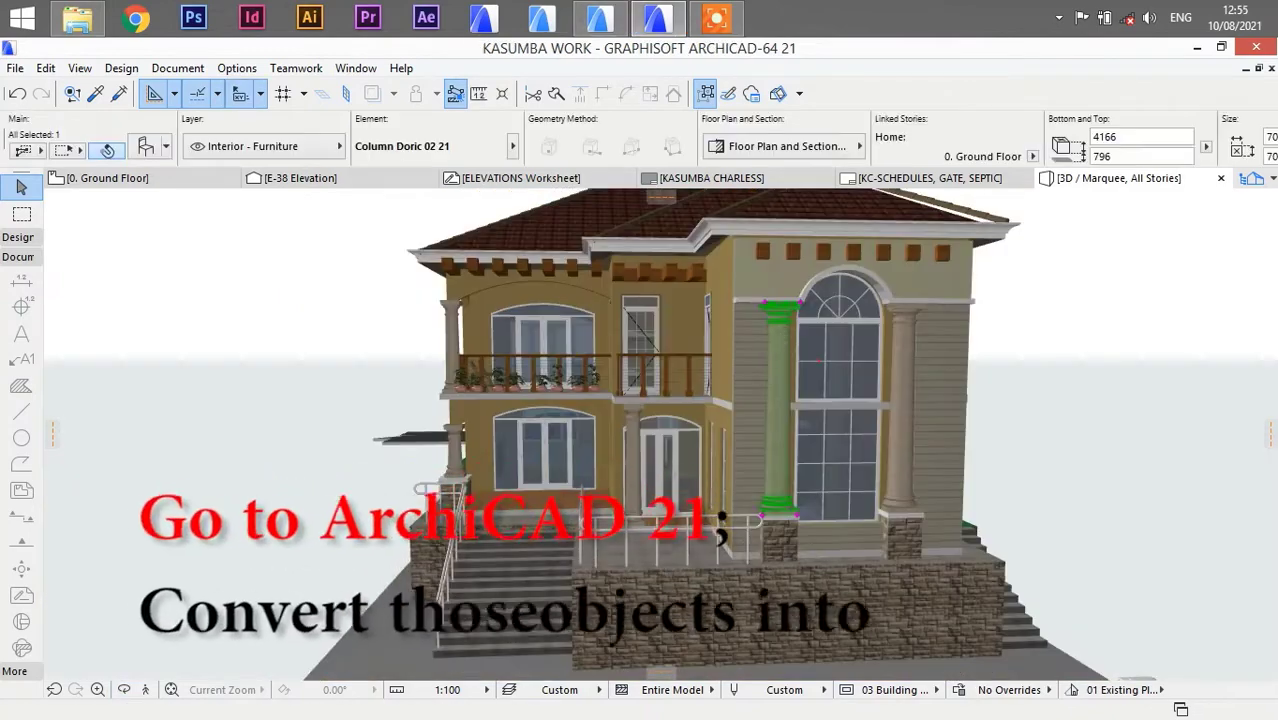
- Extend the selection to the second Doric column beside the arched window, the entrance column and the veranda corner columns on both floors
{"action": "left_click", "coordinate": [905, 312], "text": "shift"}
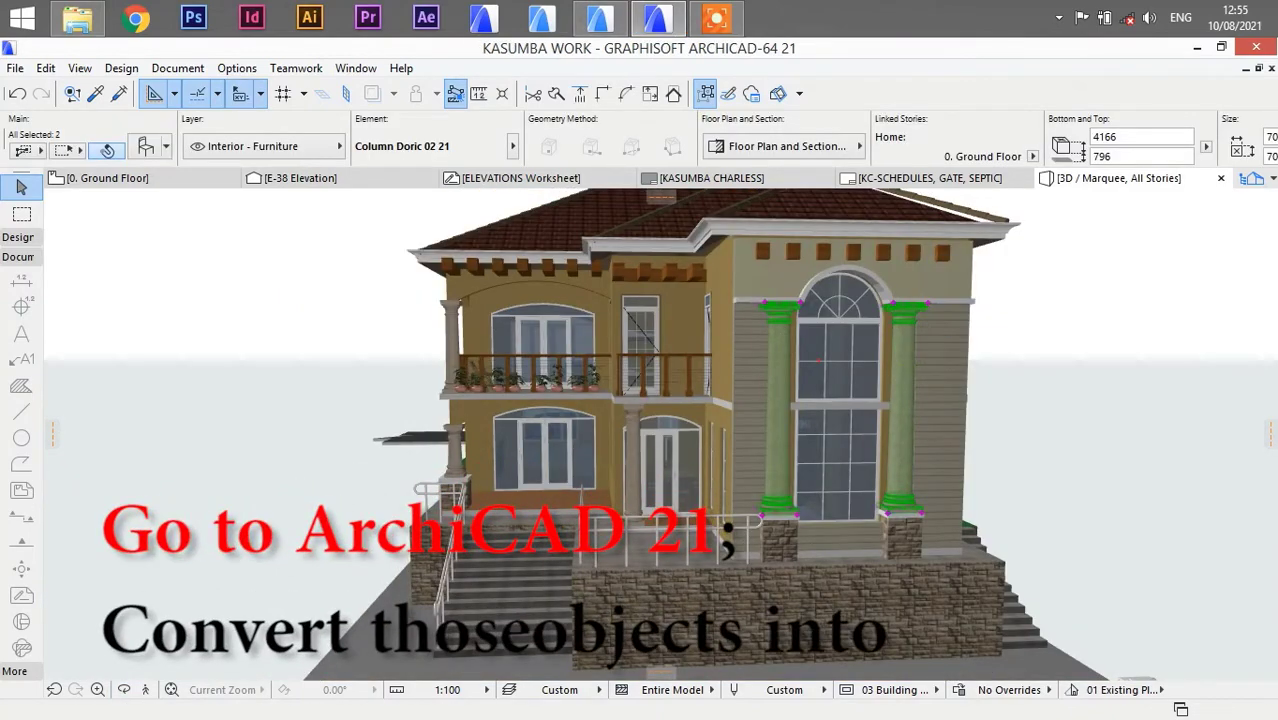
{"action": "scroll", "coordinate": [591, 476], "scroll_direction": "up", "scroll_amount": 5}
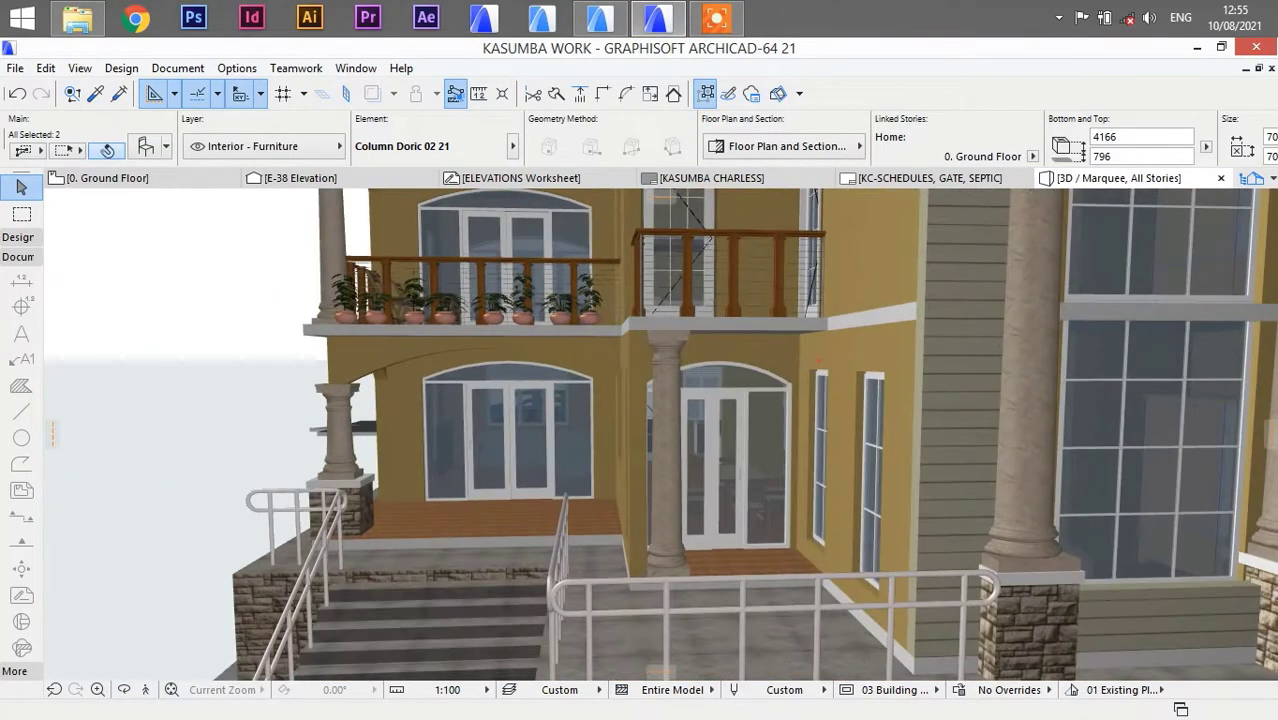
{"action": "left_click", "coordinate": [667, 450], "text": "shift"}
{"action": "scroll", "coordinate": [670, 450], "scroll_direction": "down", "scroll_amount": 2}
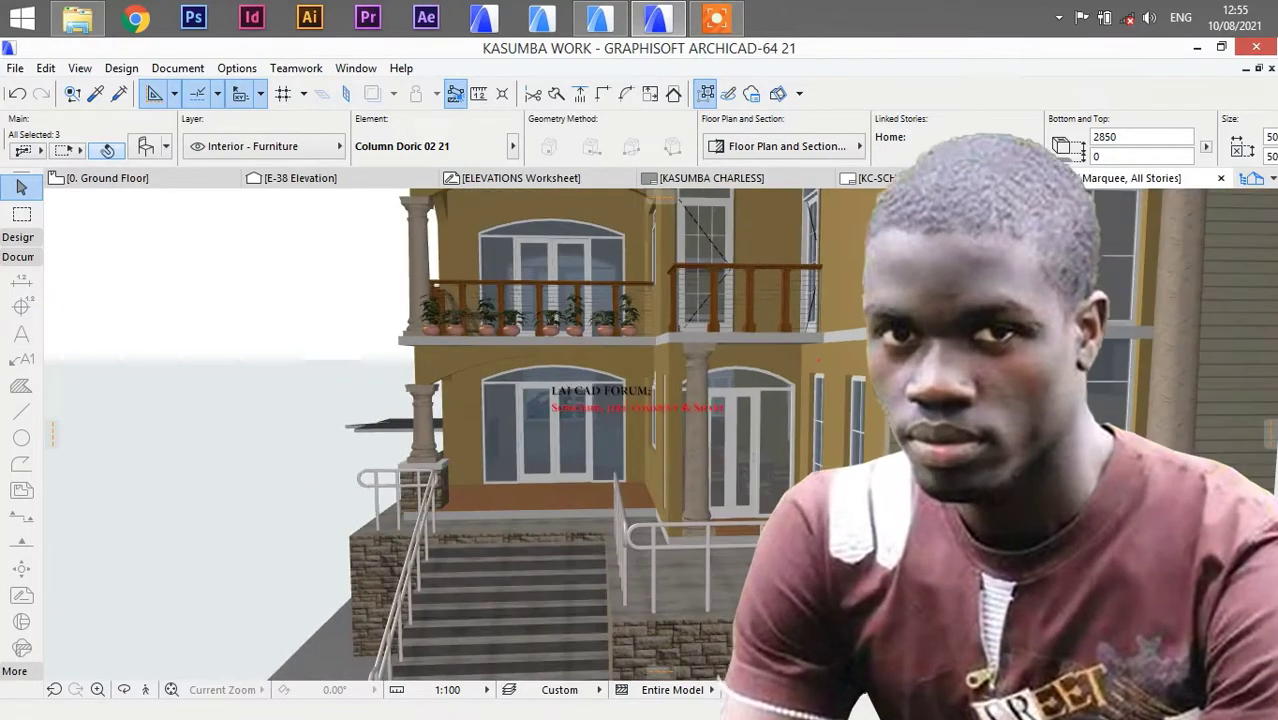
{"action": "middle_click_drag", "start_coordinate": [670, 450], "coordinate": [852, 477]}
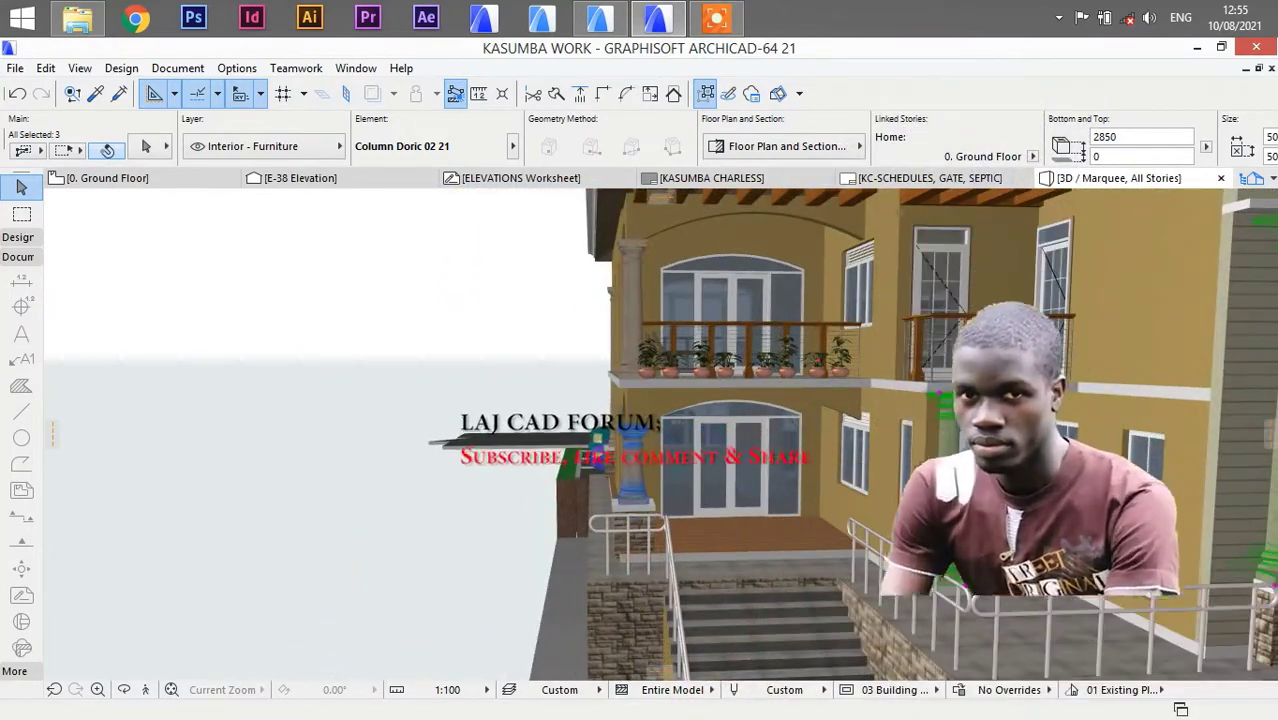
{"action": "left_click", "coordinate": [632, 464], "text": "shift"}
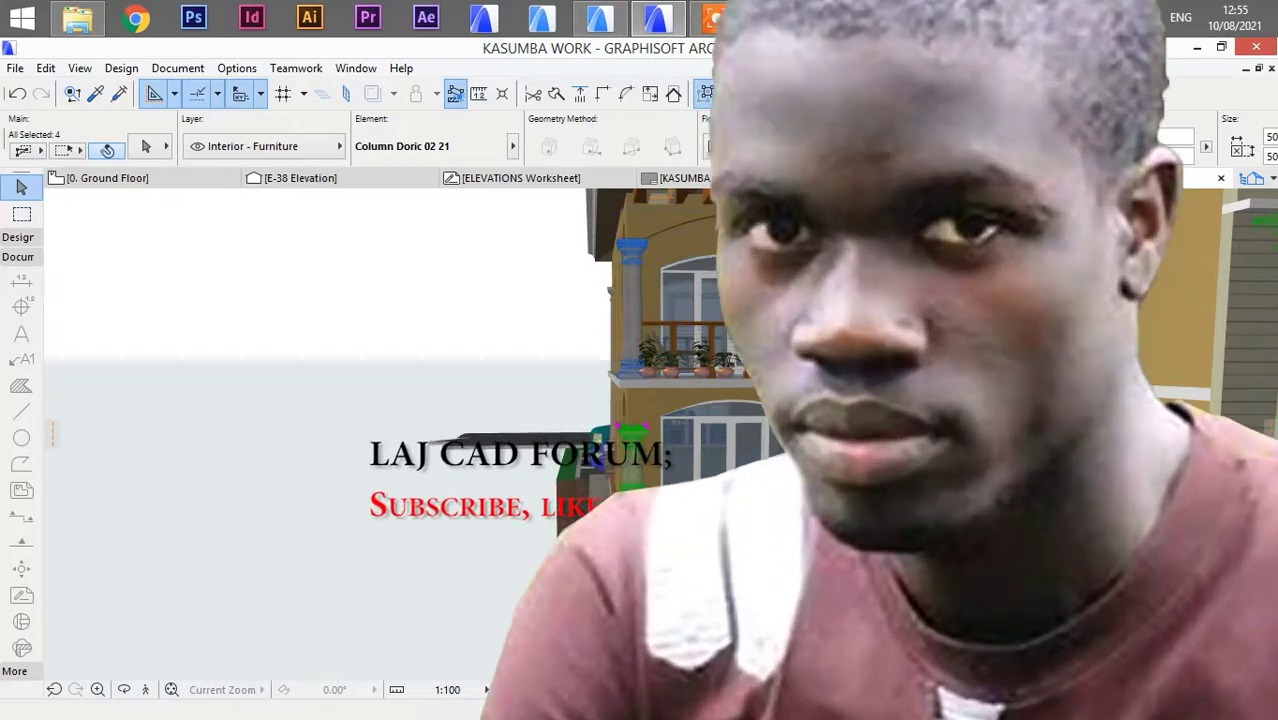
{"action": "left_click", "coordinate": [631, 300], "text": "shift"}
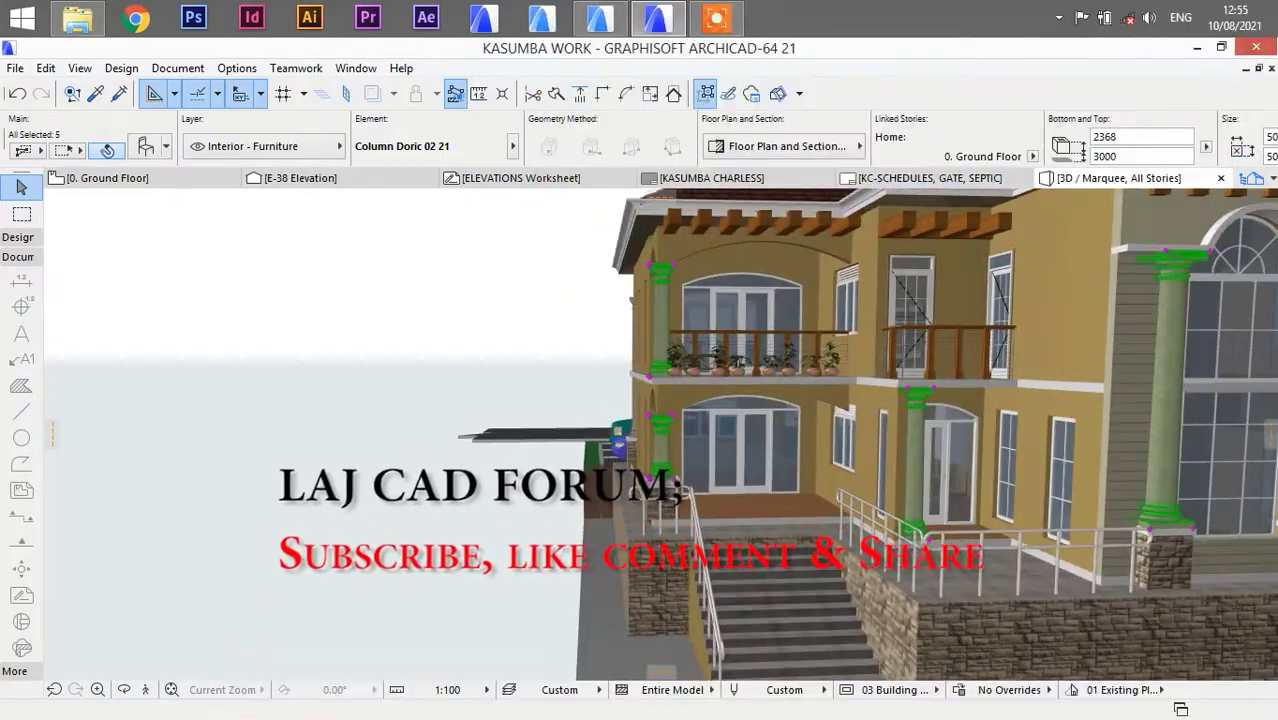
- Add the tall Doric columns at the parking-side balcony and the pergola corner to the selection, and convert all selected columns to morphs
{"action": "middle_click_drag", "start_coordinate": [632, 400], "coordinate": [872, 400], "text": "shift"}
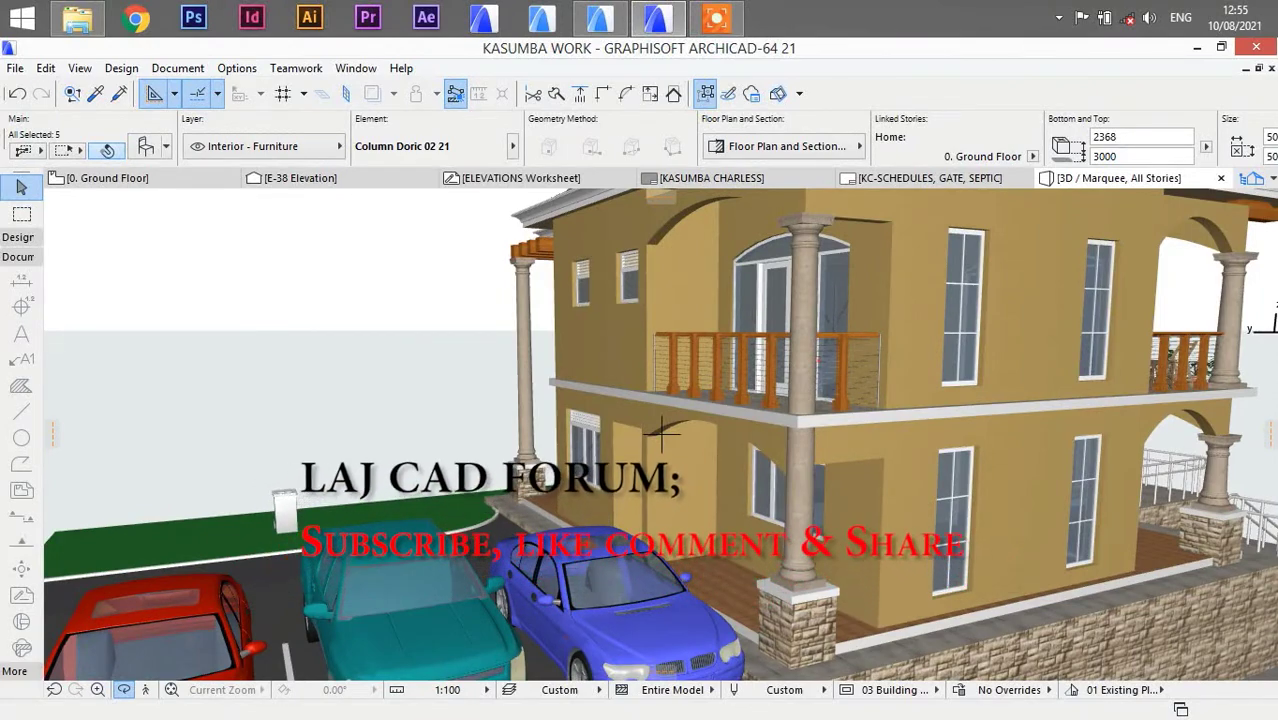
{"action": "left_click", "coordinate": [806, 246], "text": "shift"}
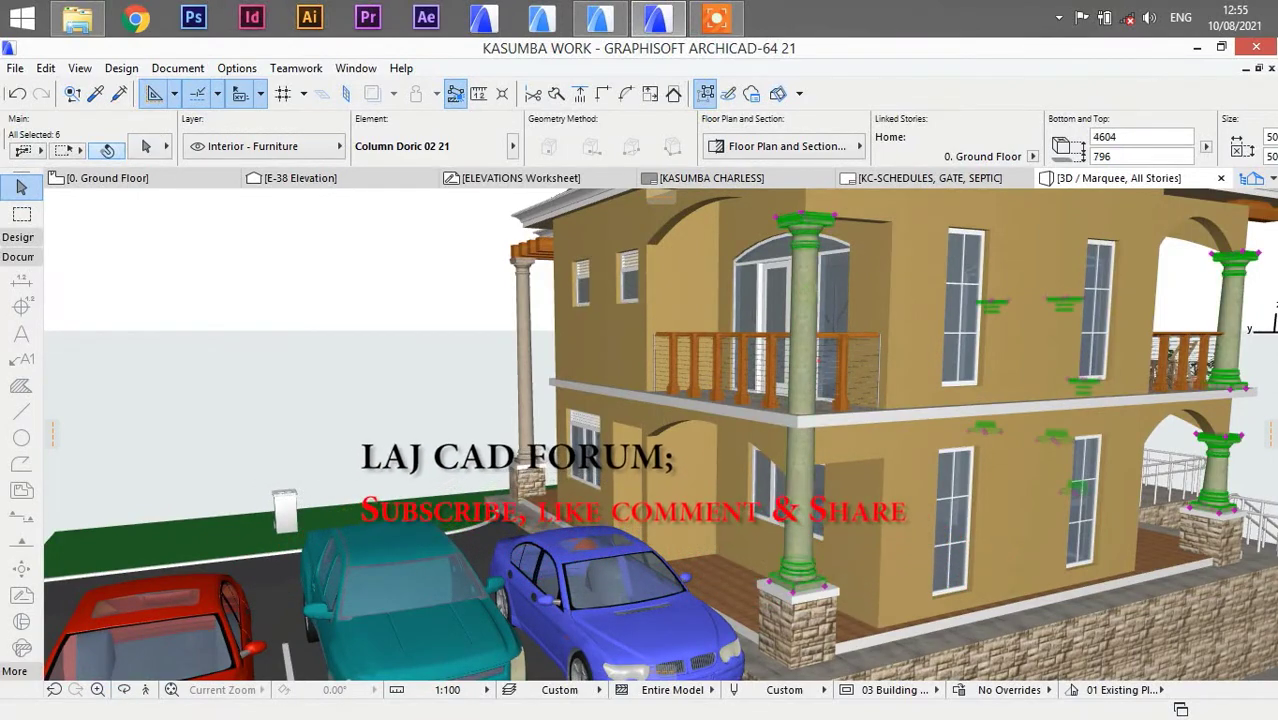
{"action": "scroll", "coordinate": [1082, 440], "scroll_direction": "down", "scroll_amount": 3}
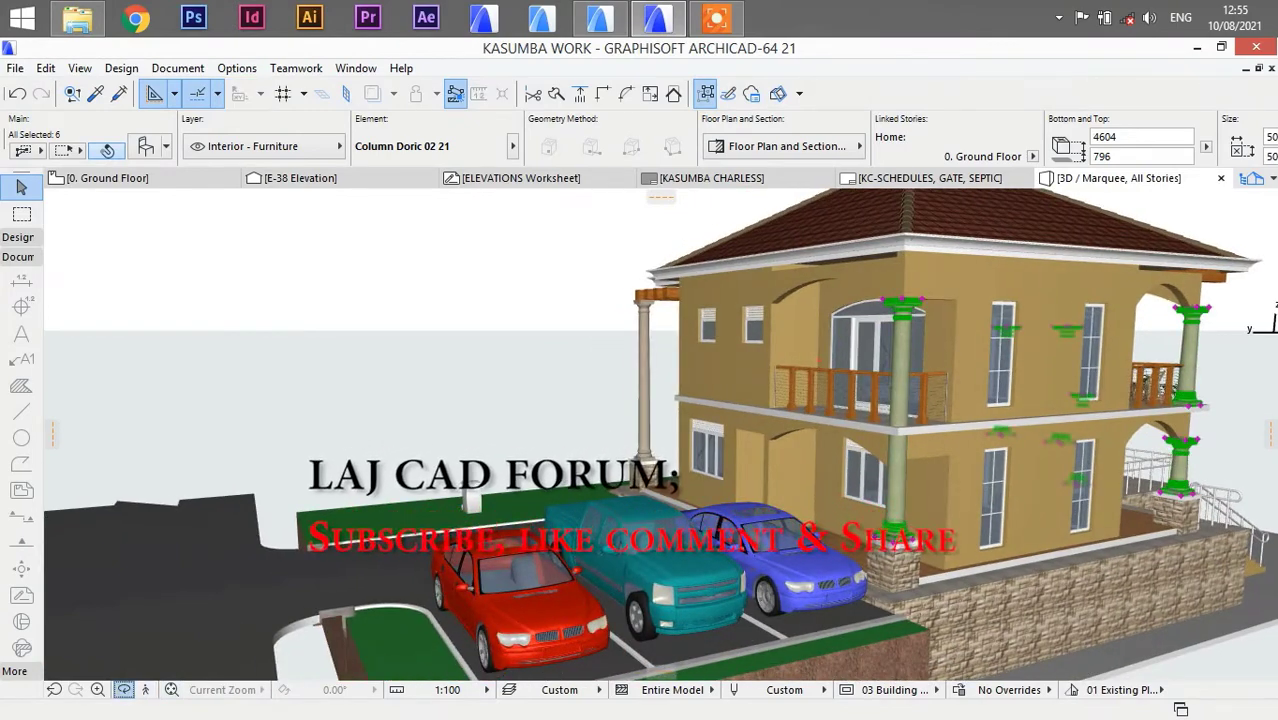
{"action": "middle_click_drag", "start_coordinate": [600, 450], "coordinate": [716, 456], "text": "shift"}
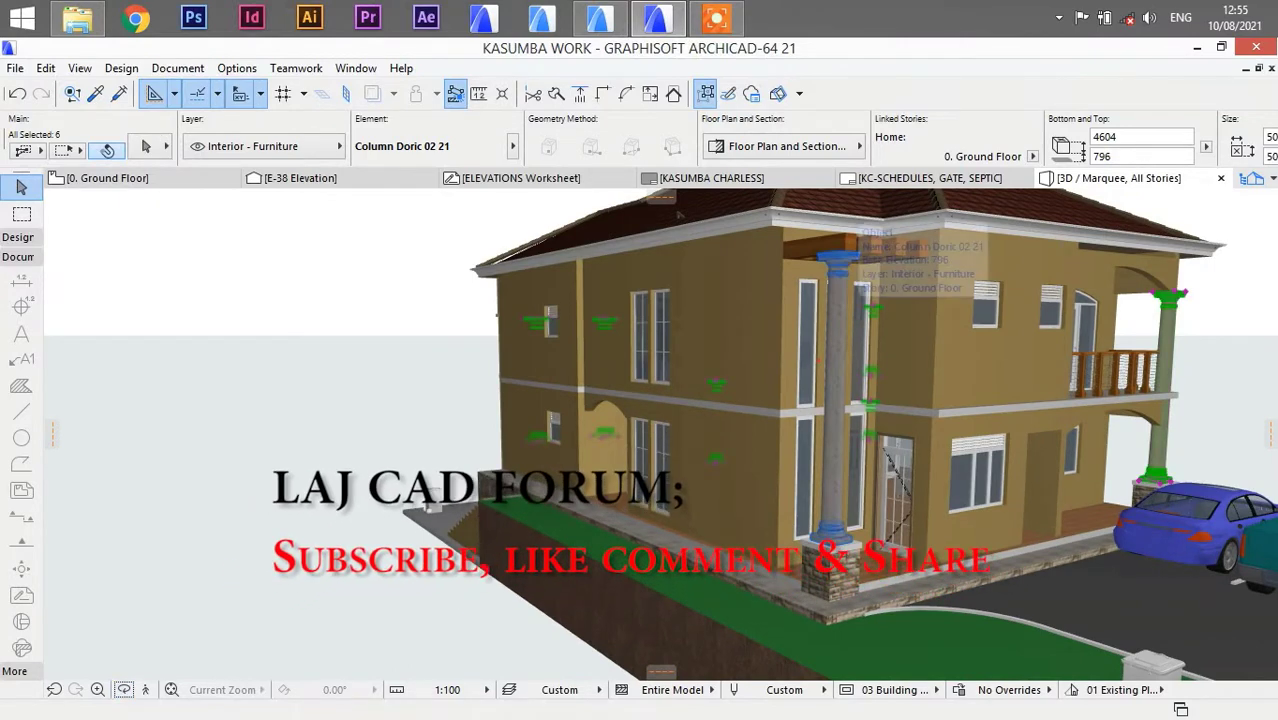
{"action": "left_click", "coordinate": [838, 258], "text": "shift"}
{"action": "right_click", "coordinate": [292, 285]}
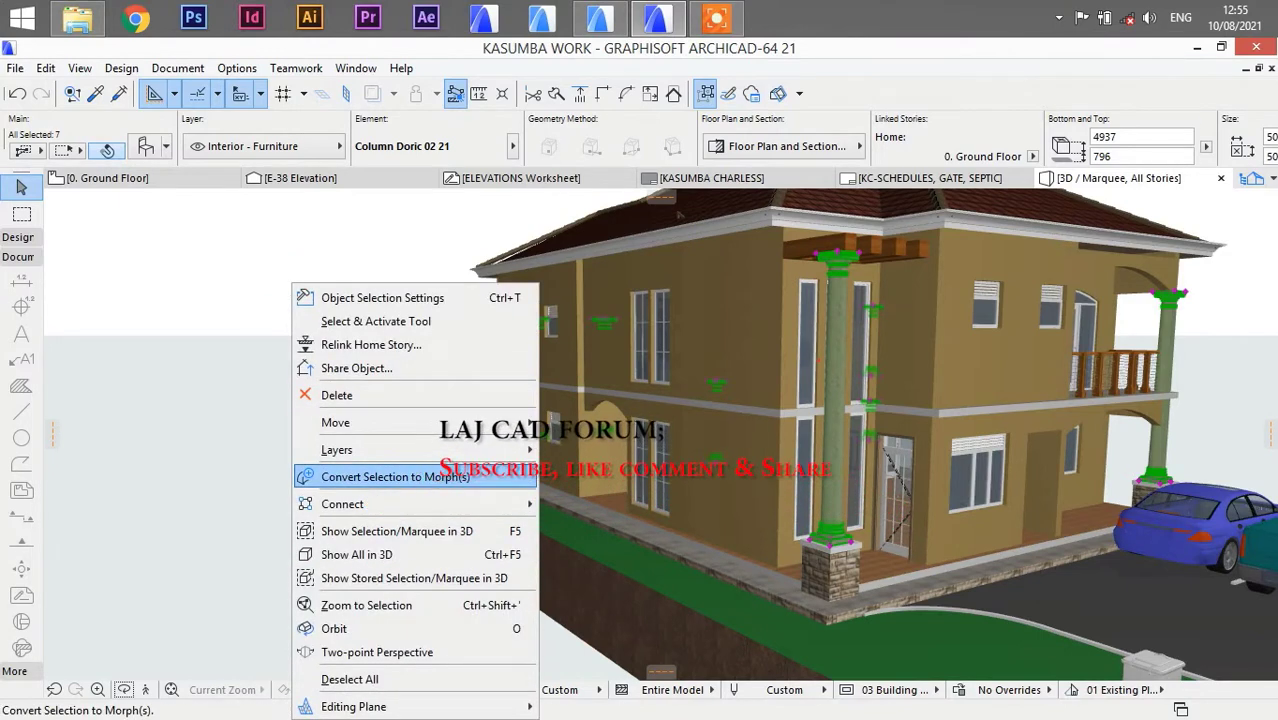
{"action": "left_click", "coordinate": [305, 477]}
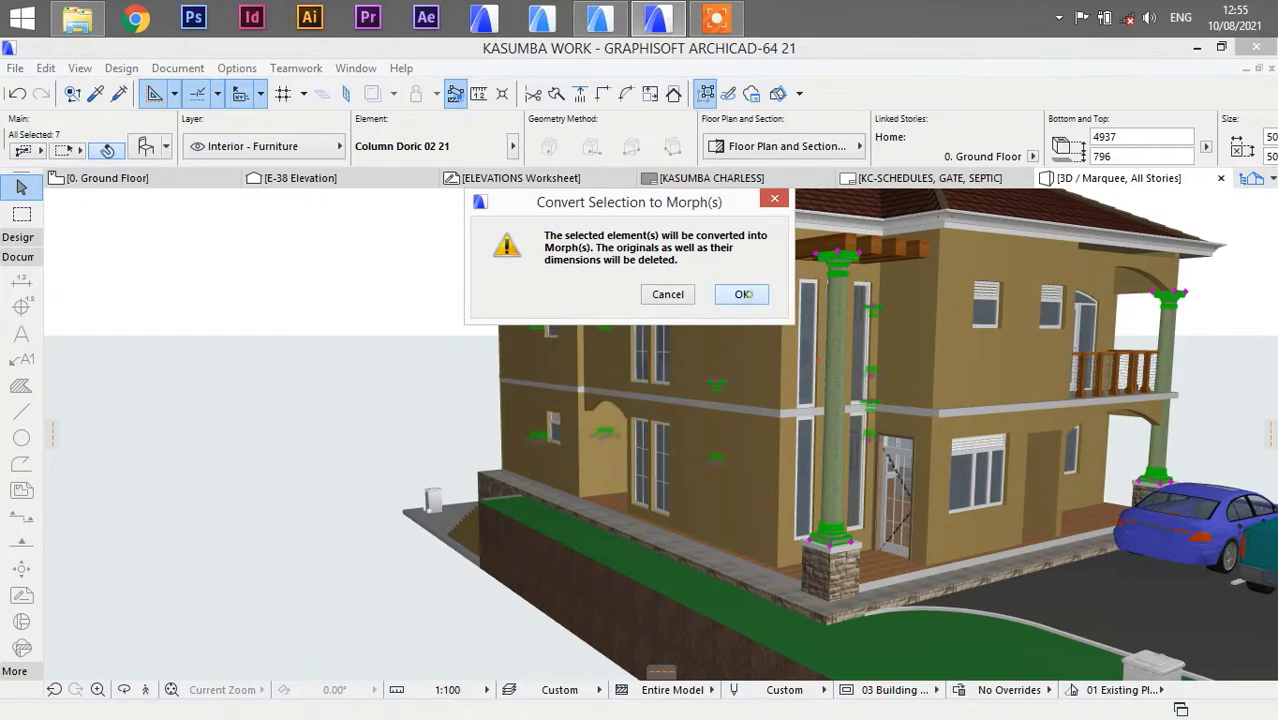
{"action": "left_click", "coordinate": [744, 294]}
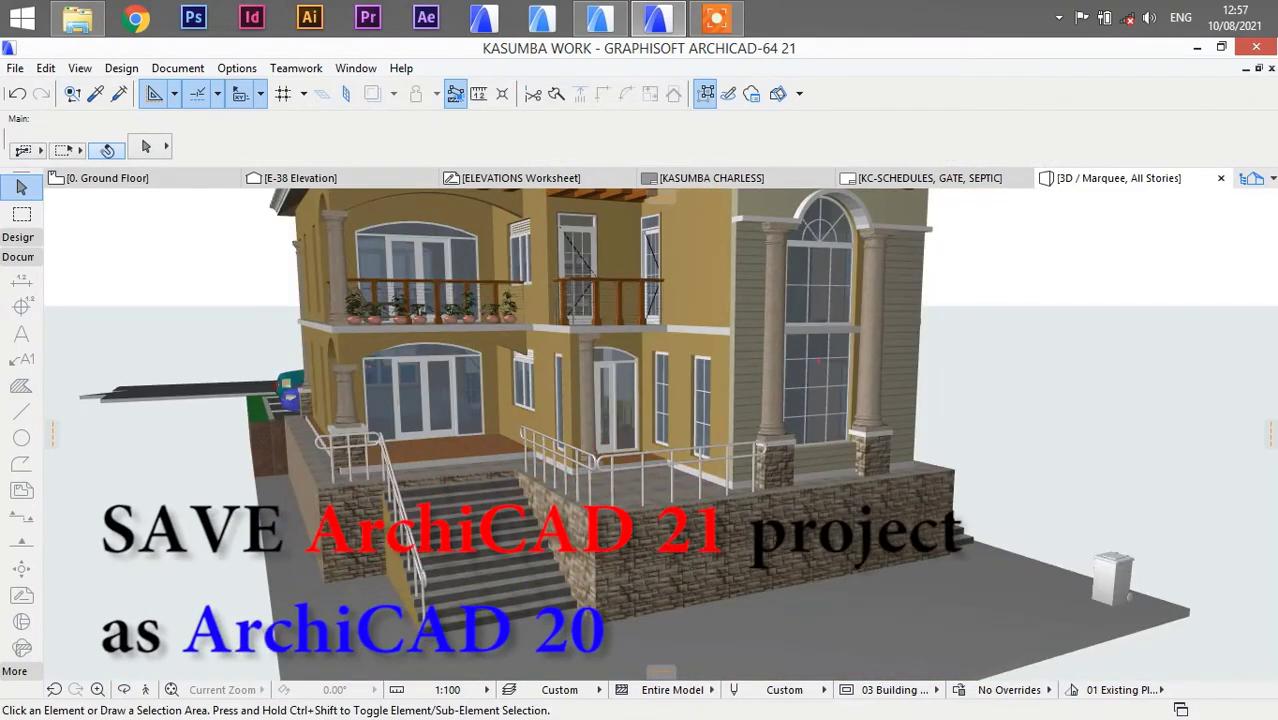
- Save the project as an ARCHICAD 20 Project (*.pln) named KASUMBA WORK(MORPH-20), accepting the earlier format
{"action": "left_click", "coordinate": [15, 68]}
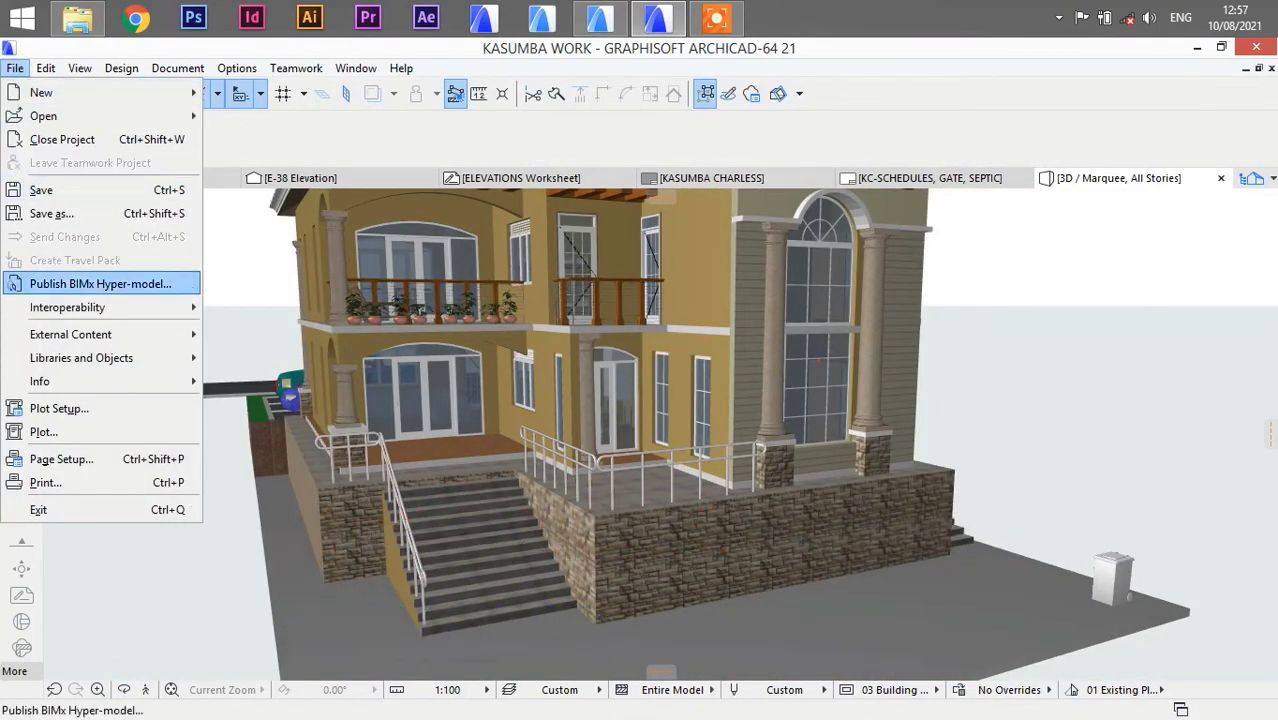
{"action": "left_click", "coordinate": [52, 213]}
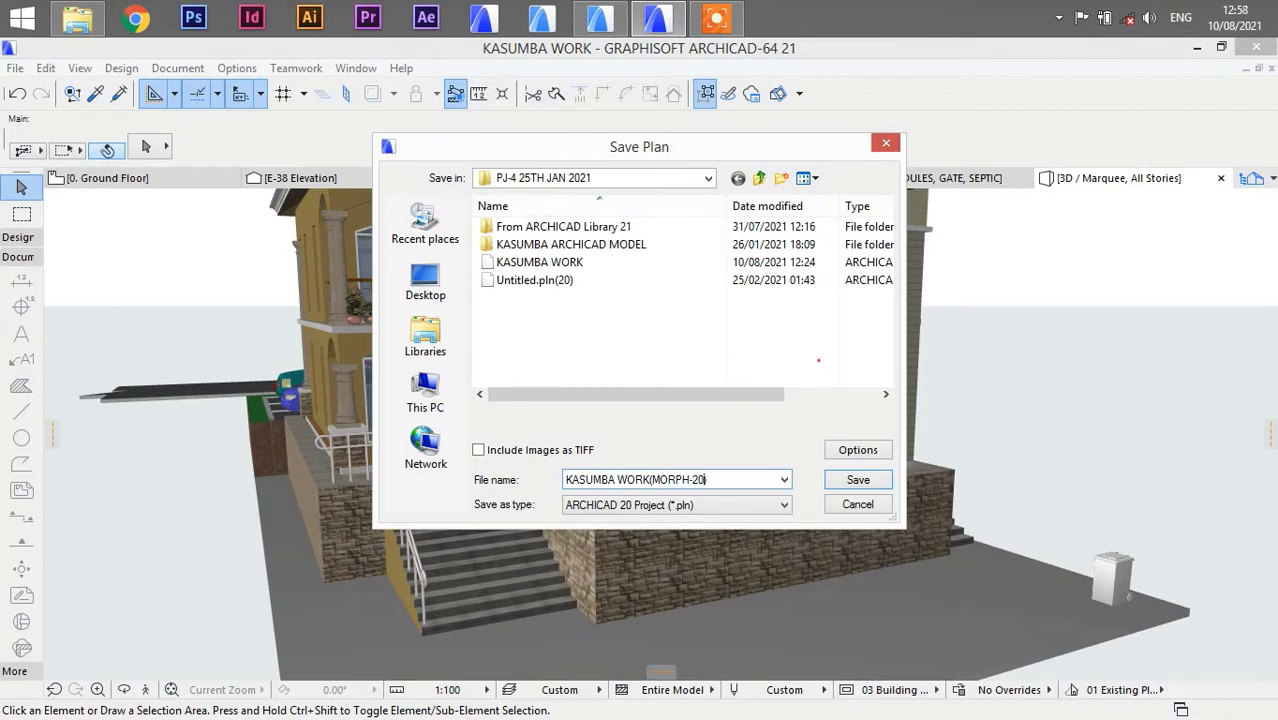
{"action": "left_click", "coordinate": [784, 504]}
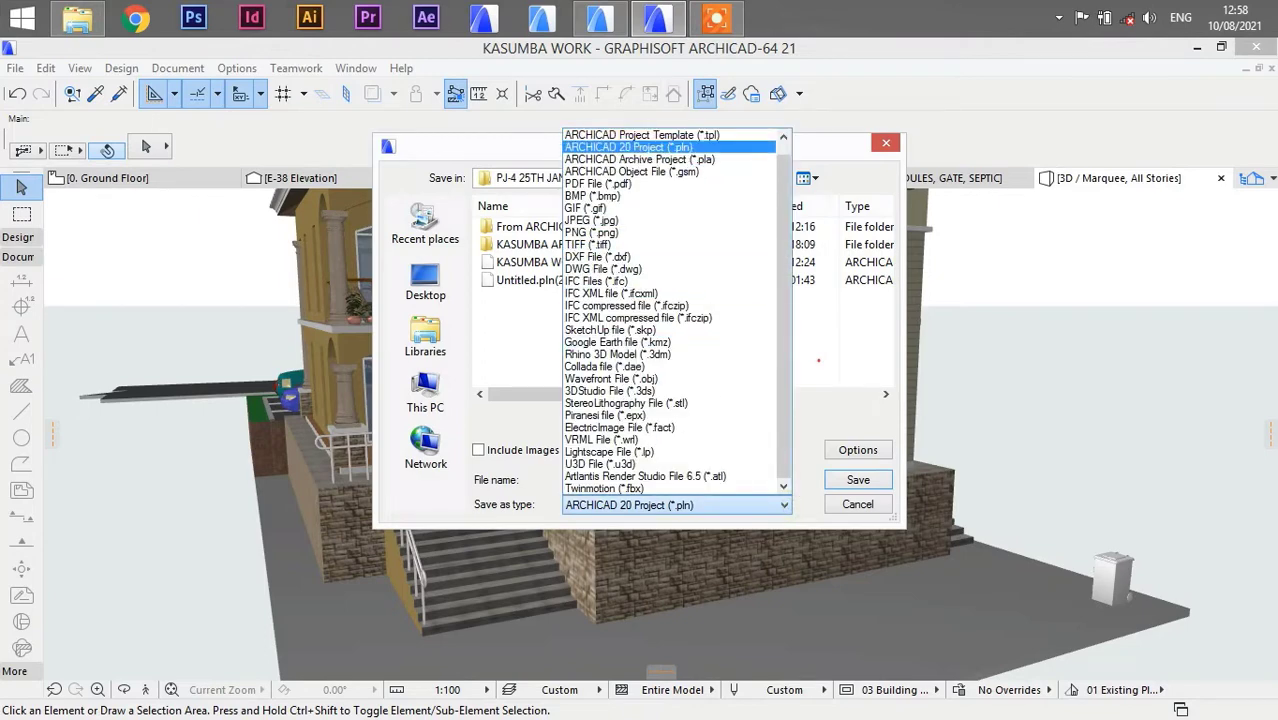
{"action": "left_click", "coordinate": [636, 147]}
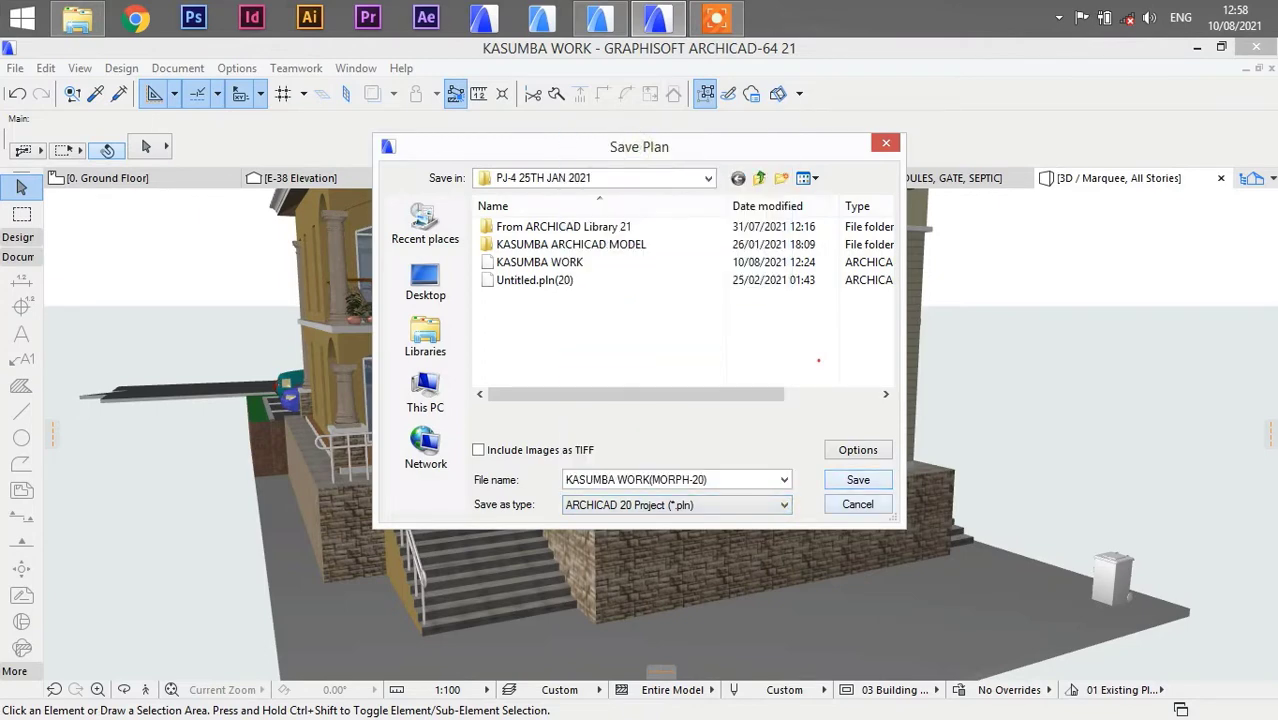
{"action": "left_click", "coordinate": [862, 479]}
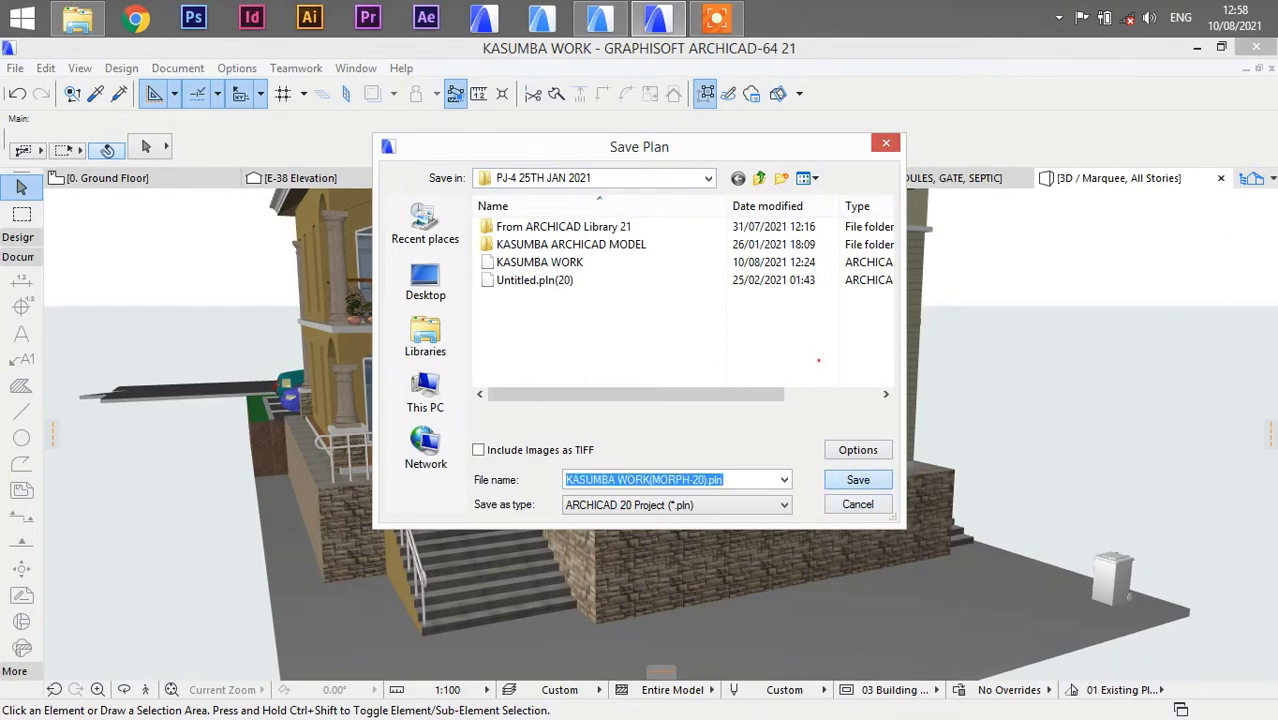
{"action": "key", "text": "Return"}
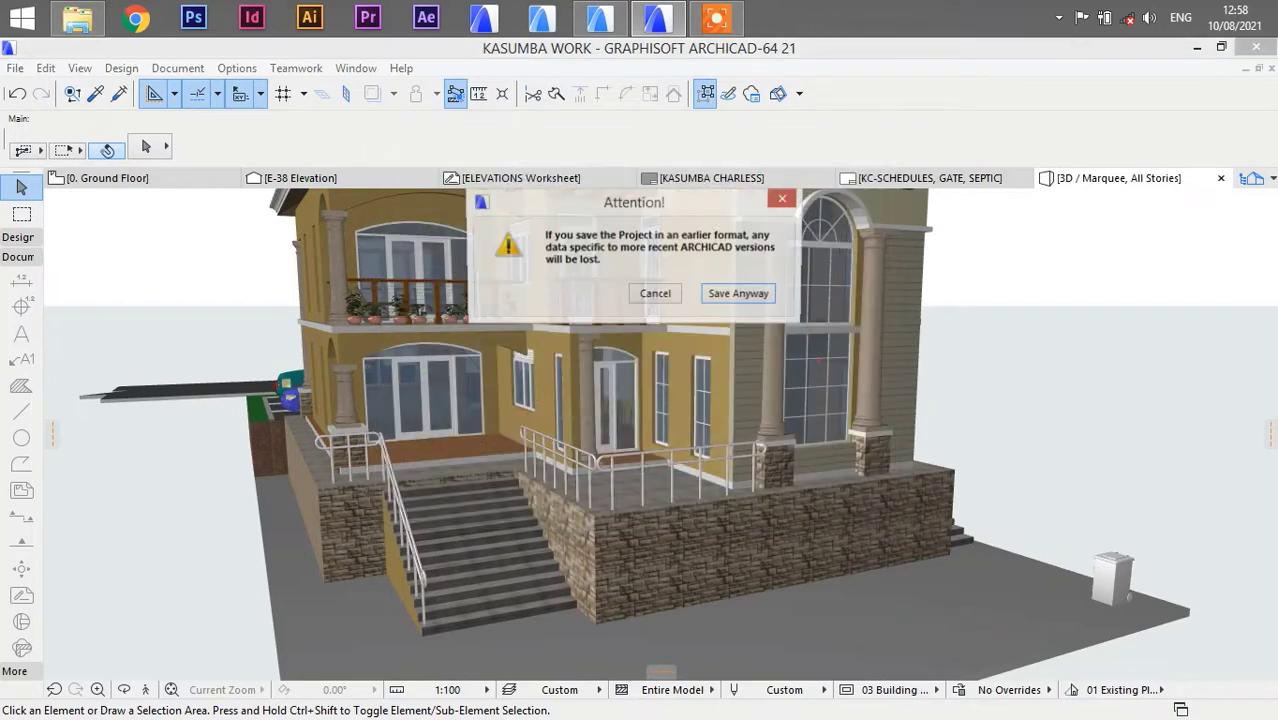
{"action": "key", "text": "Return"}
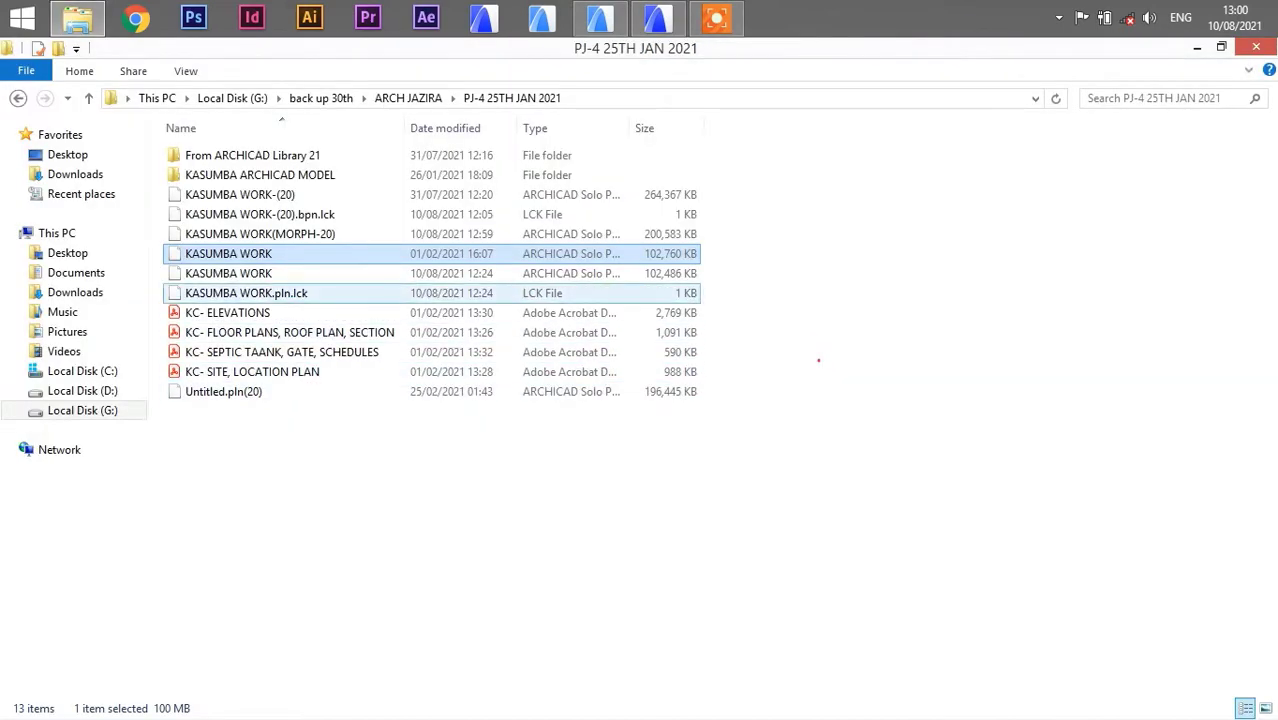
- Open the KASUMBA WORK(MORPH-20) project file with ARCHICAD 20 and accept the listed libraries
{"action": "left_click", "coordinate": [295, 235]}
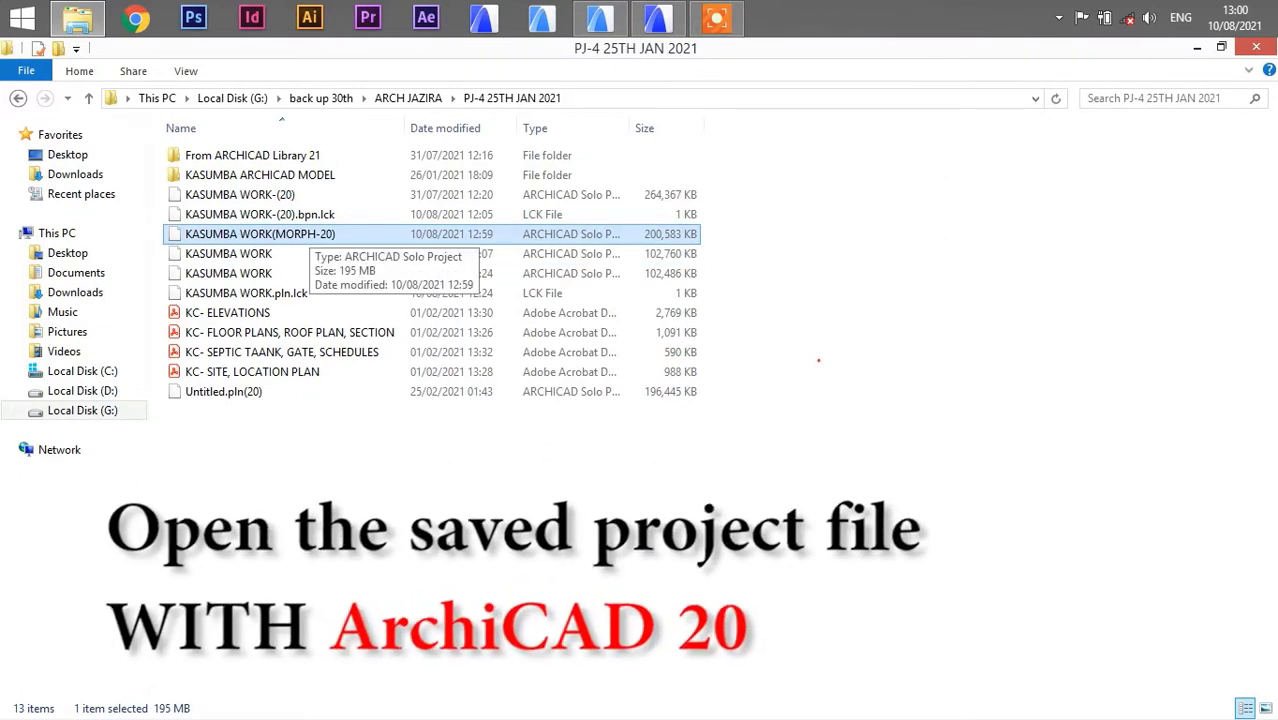
{"action": "right_click", "coordinate": [316, 236]}
{"action": "mouse_move", "coordinate": [400, 291]}
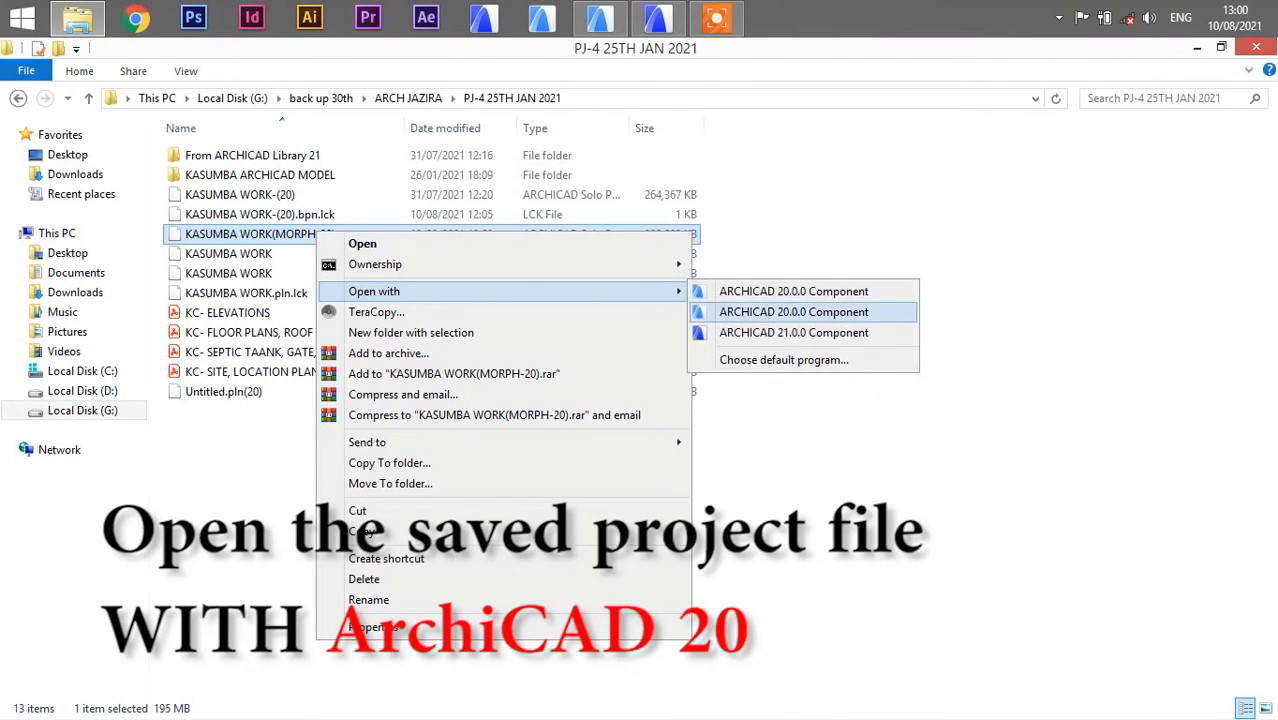
{"action": "left_click", "coordinate": [765, 311]}
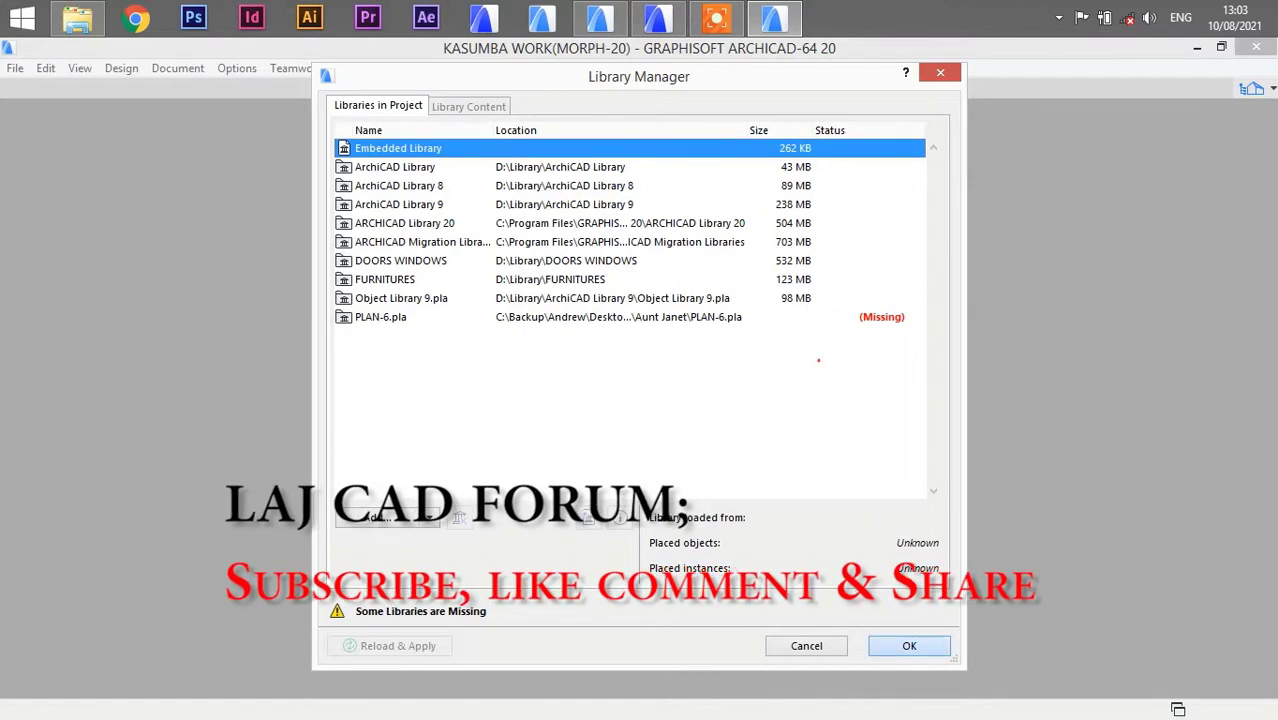
{"action": "key", "text": "Return"}
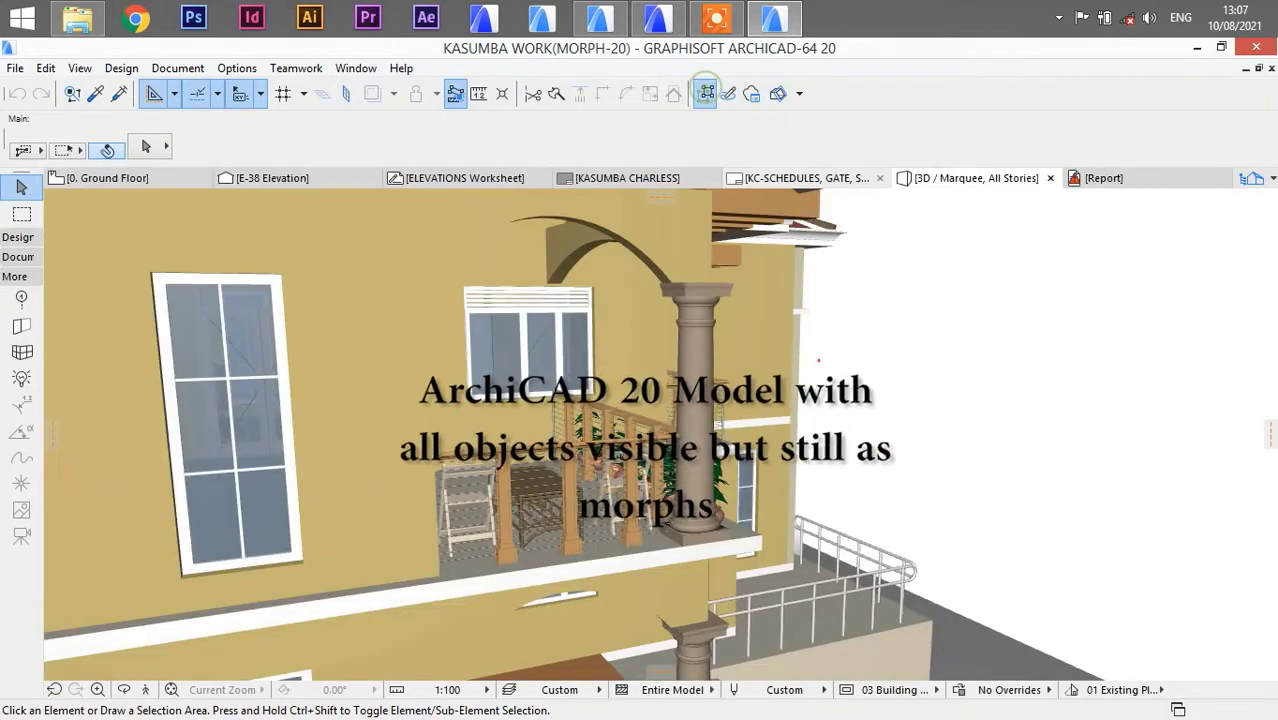
- Select both morphs of the upper balcony's Doric column and save them as an object named COLUMN-01 in the Embedded Library, accepting its basic settings
{"action": "left_click", "coordinate": [694, 322]}
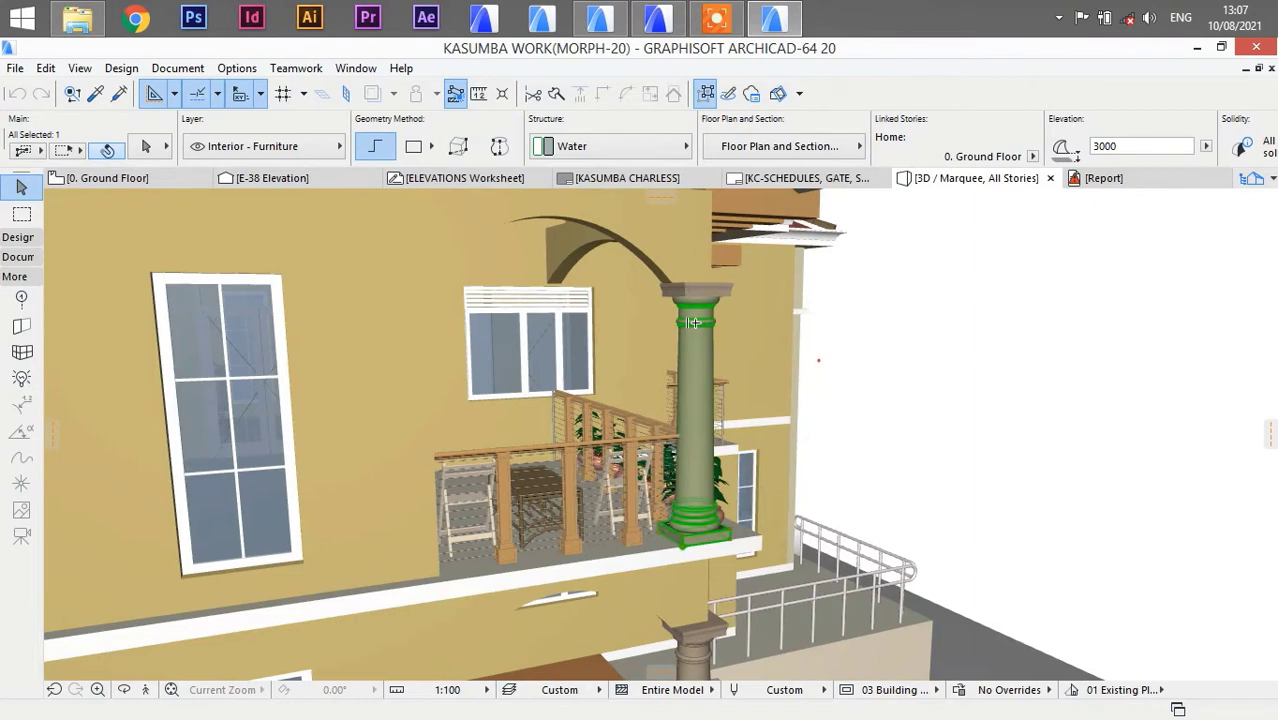
{"action": "left_click", "coordinate": [700, 290], "text": "shift"}
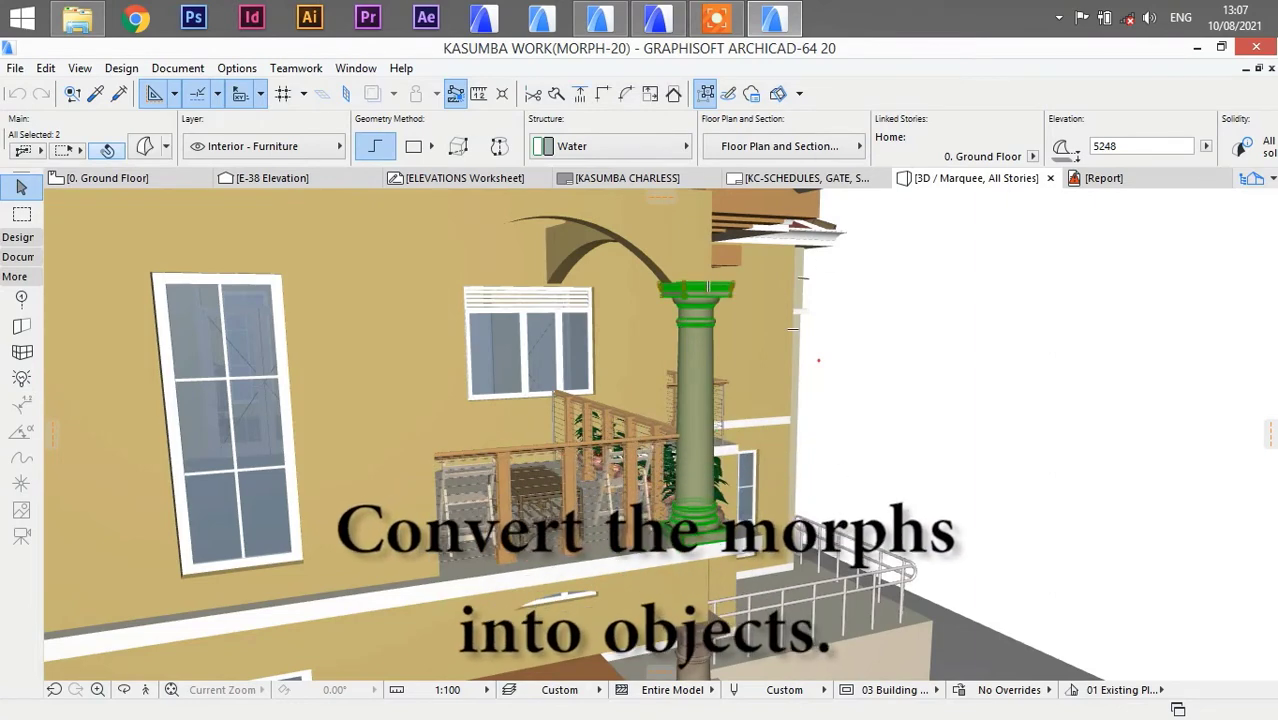
{"action": "left_click", "coordinate": [15, 68]}
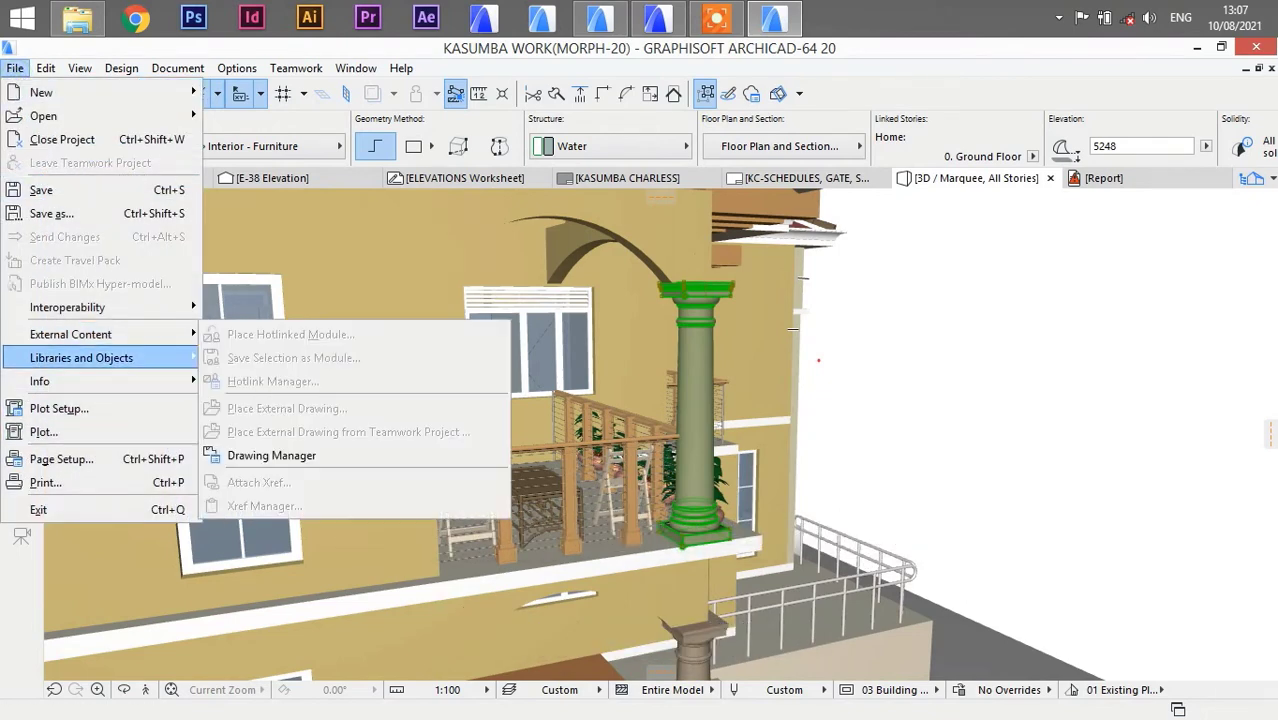
{"action": "mouse_move", "coordinate": [100, 357]}
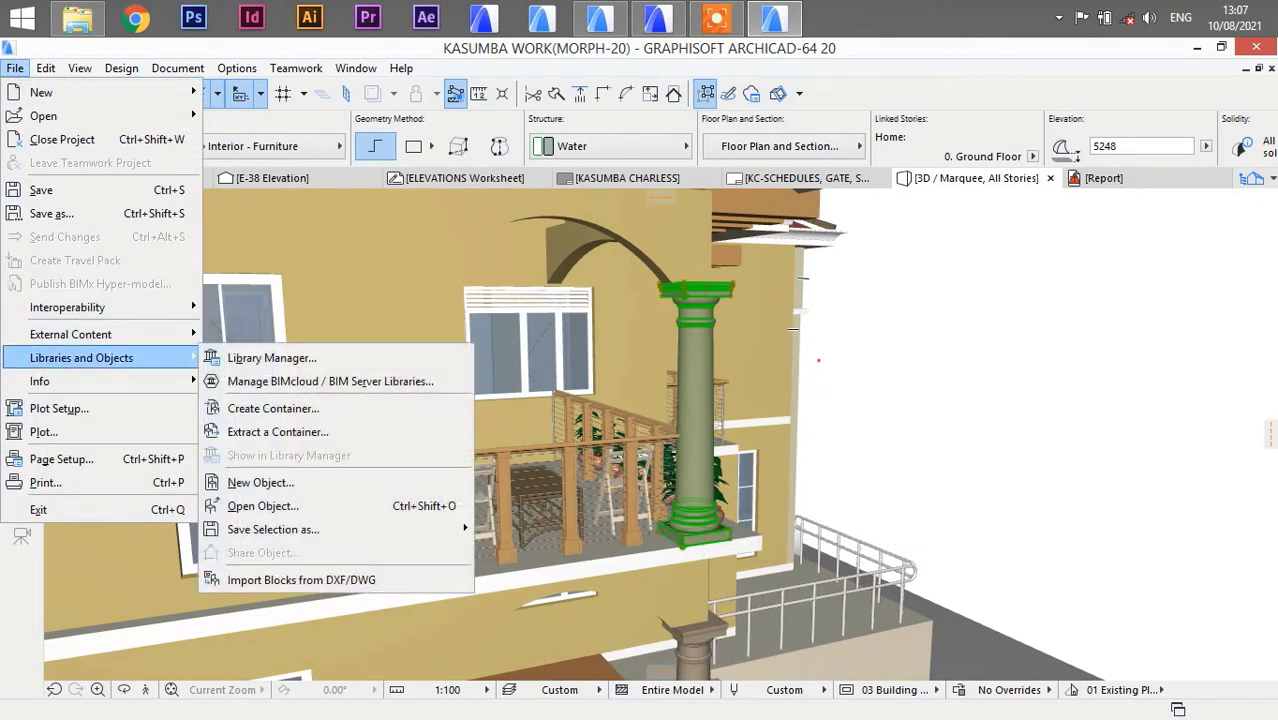
{"action": "mouse_move", "coordinate": [273, 529]}
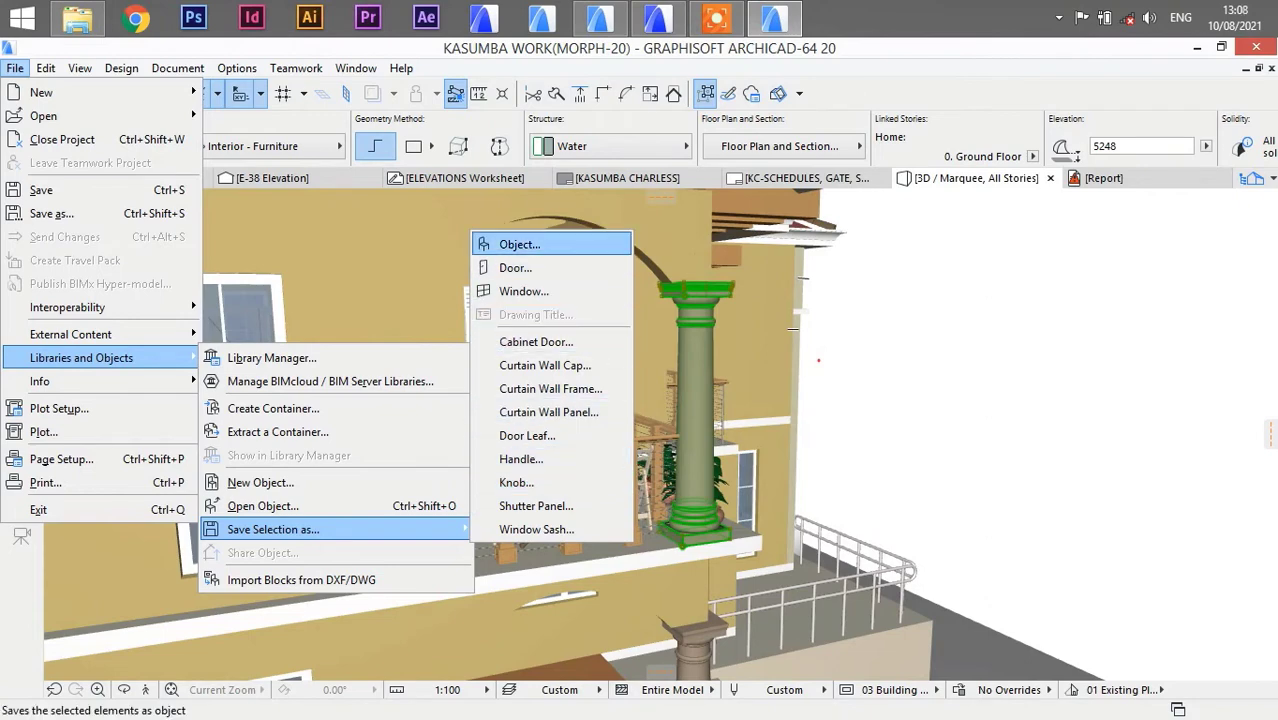
{"action": "left_click", "coordinate": [519, 244]}
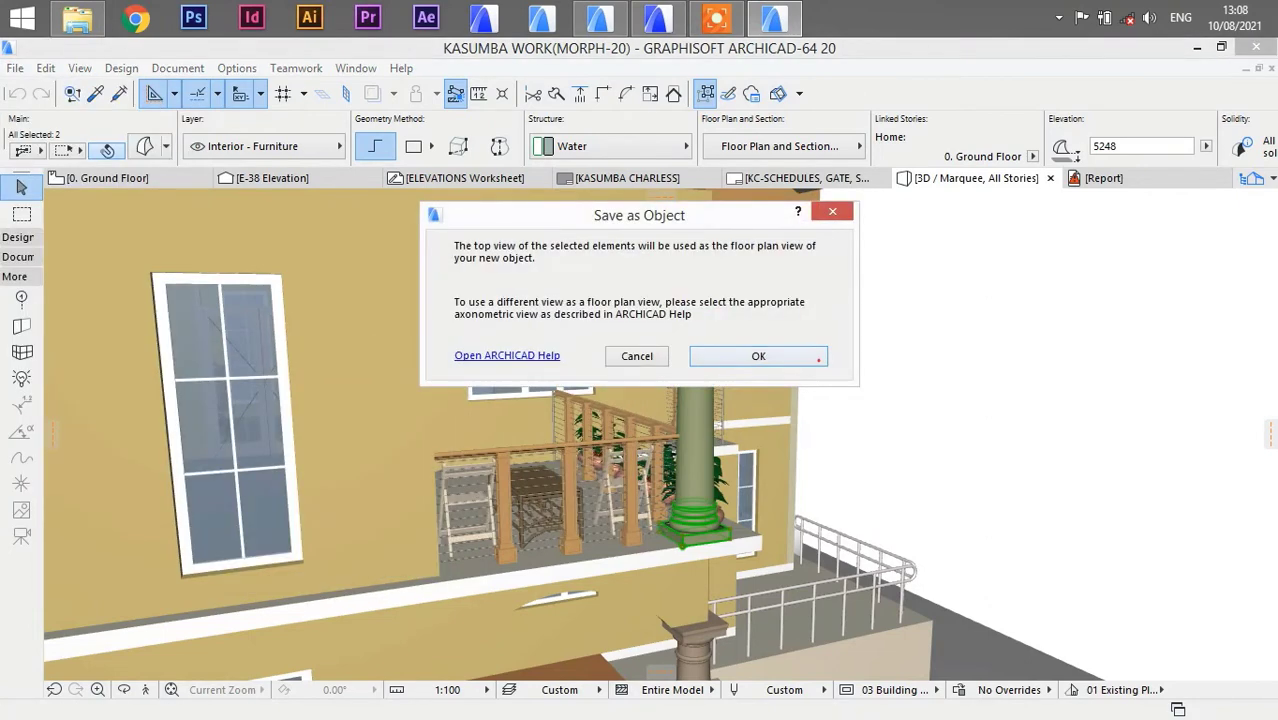
{"action": "left_click", "coordinate": [818, 357]}
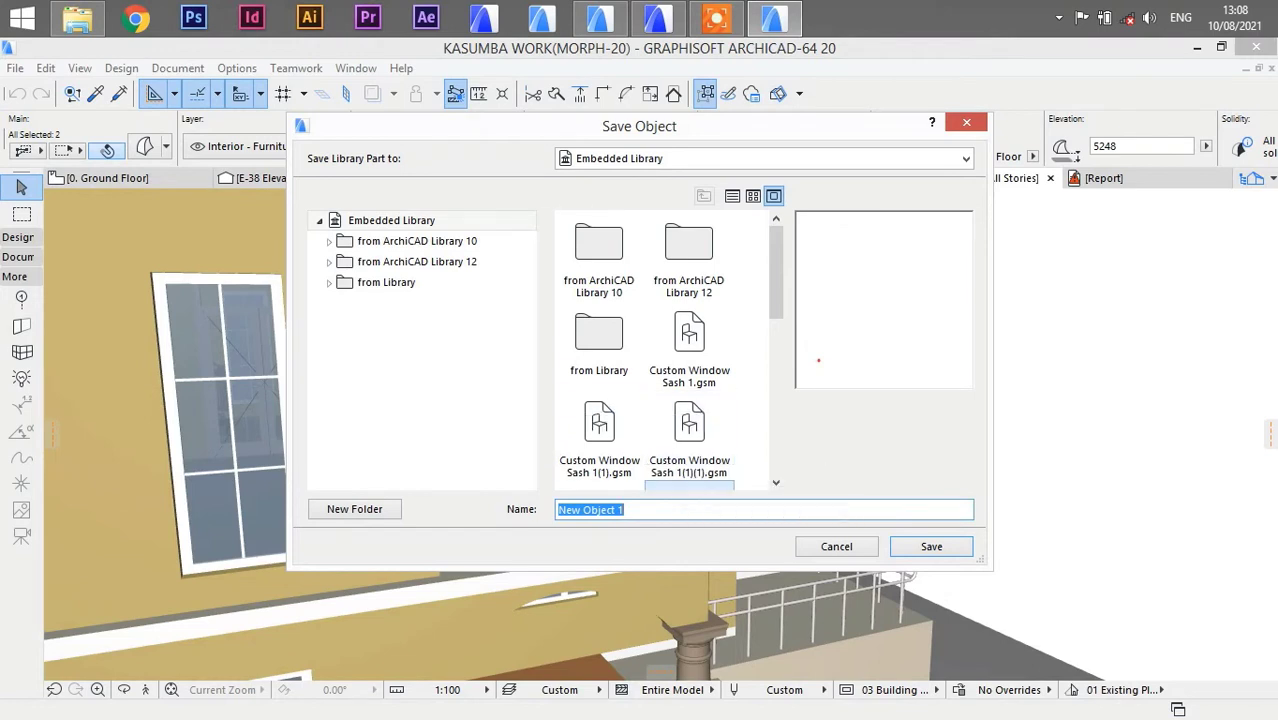
{"action": "type", "text": "COLUM"}
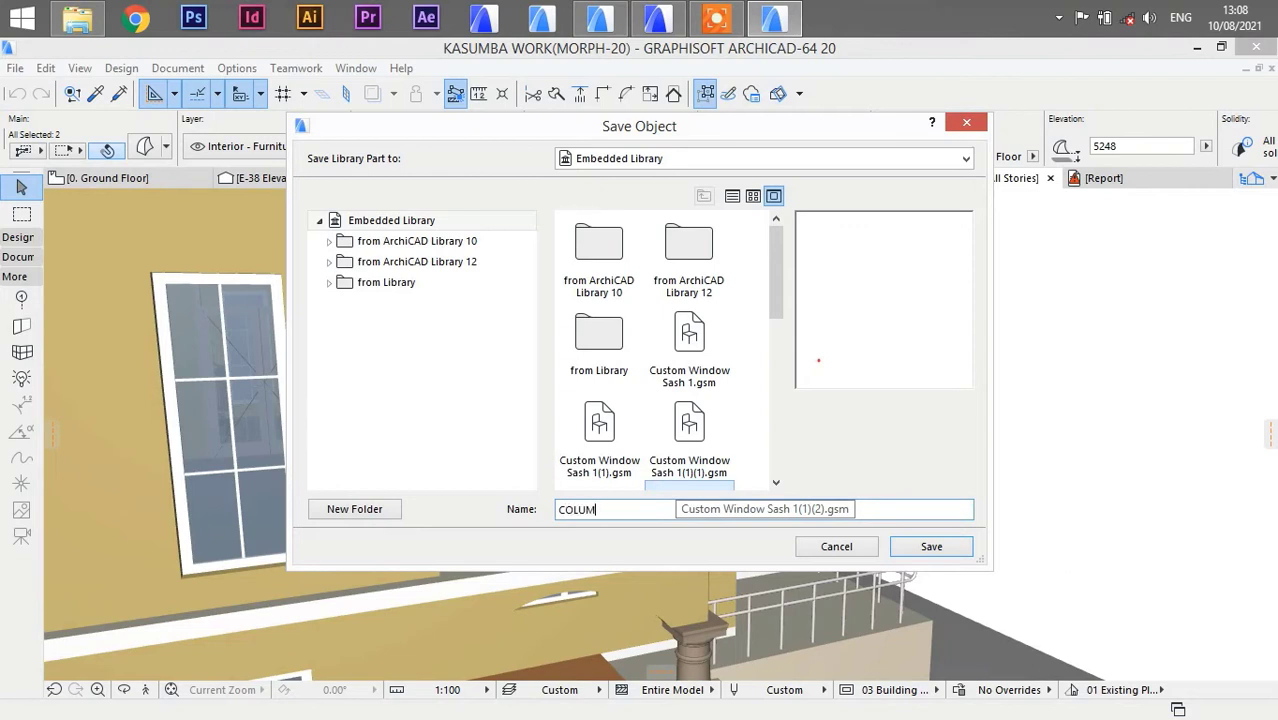
{"action": "type", "text": "N-01"}
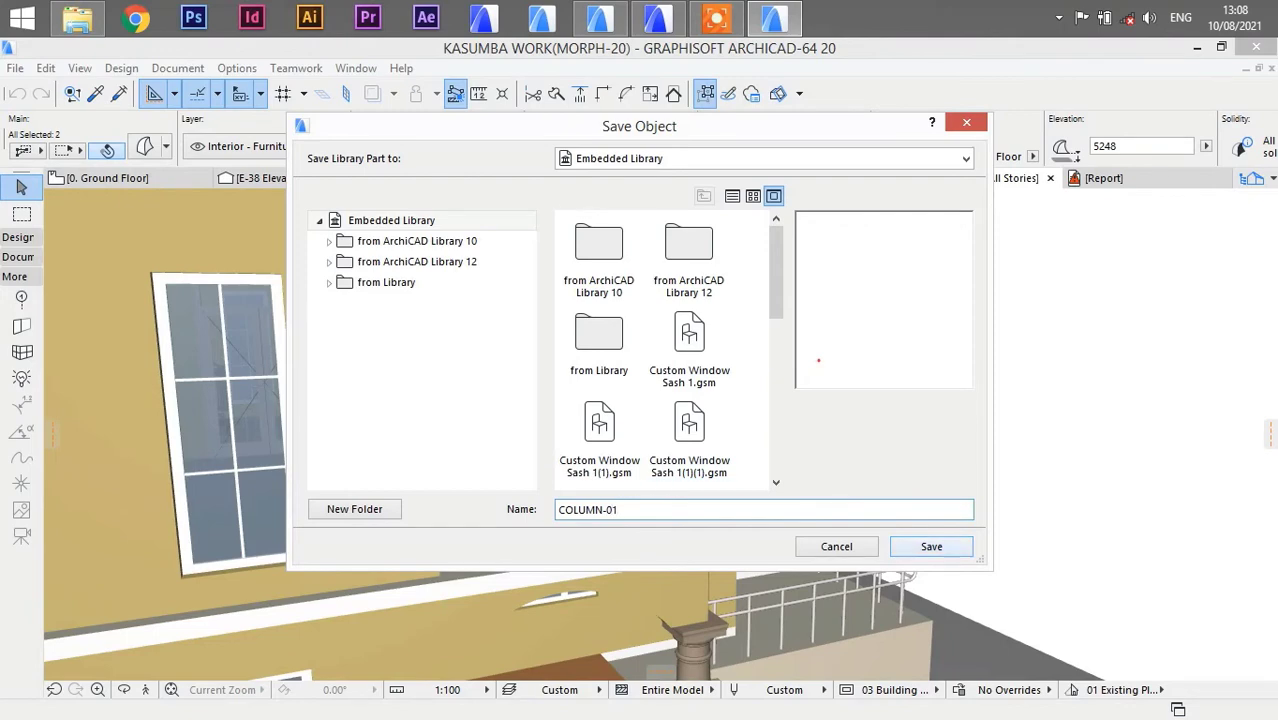
{"action": "key", "text": "Return"}
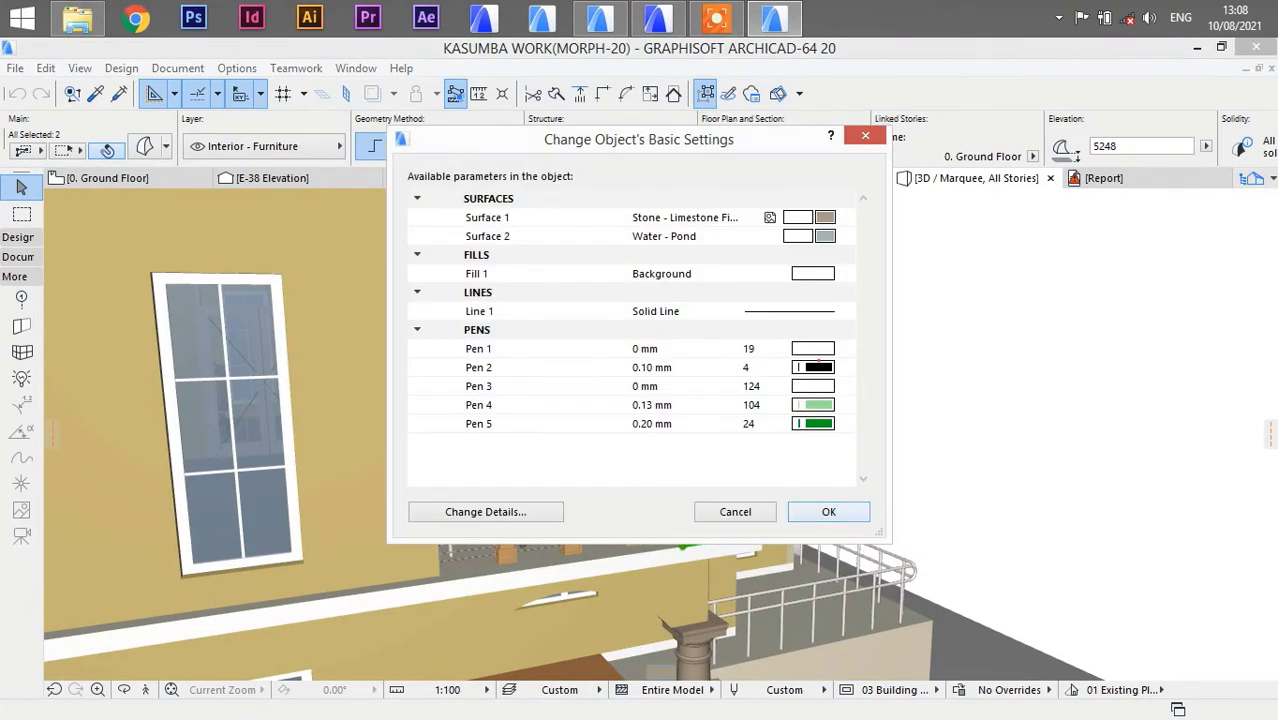
{"action": "left_click", "coordinate": [836, 513]}
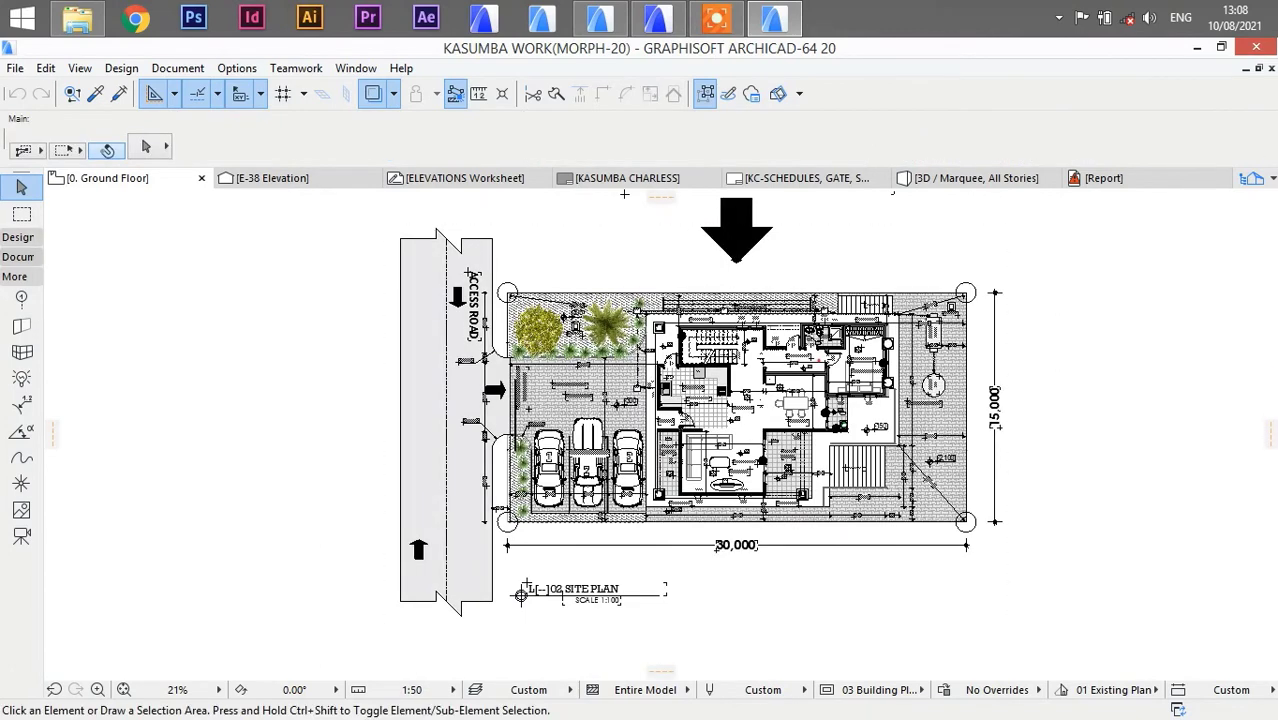
- Preview COLUMN-01 in the Object tool's default settings, and set its rotation to 90° with the anchor point at its centre
{"action": "left_click", "coordinate": [18, 237]}
{"action": "left_click", "coordinate": [21, 576]}
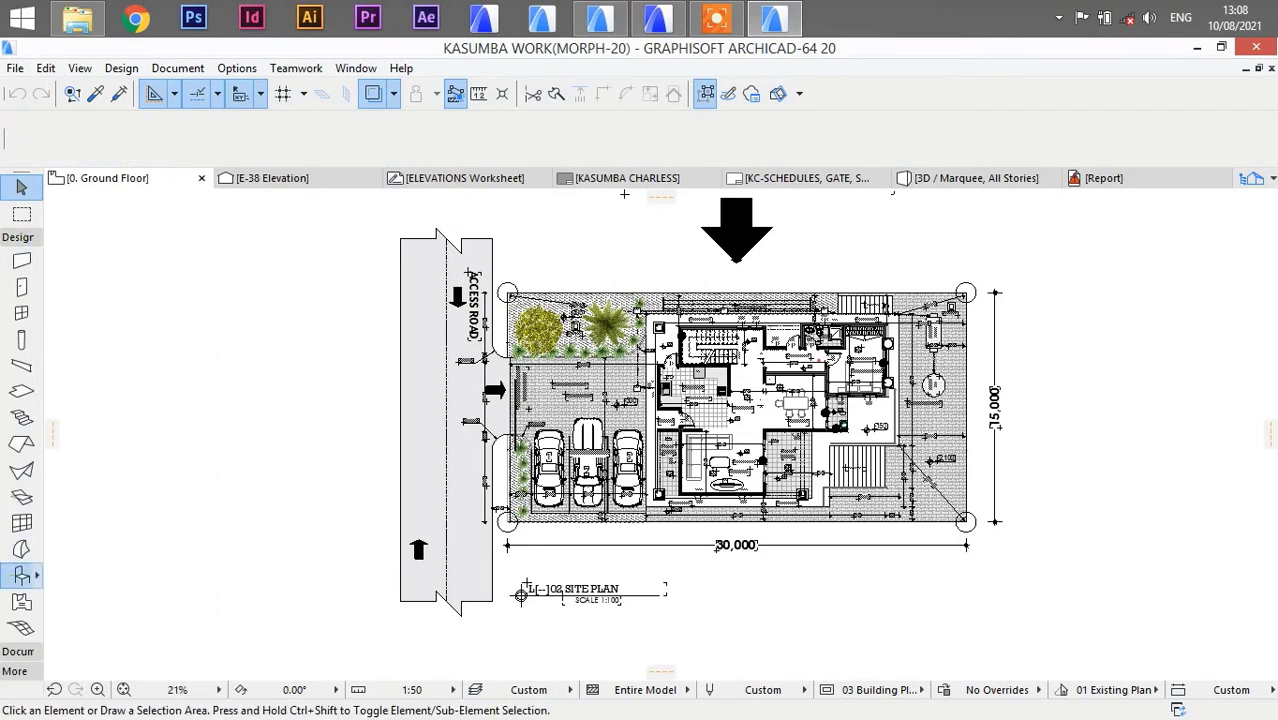
{"action": "key", "text": "ctrl+t"}
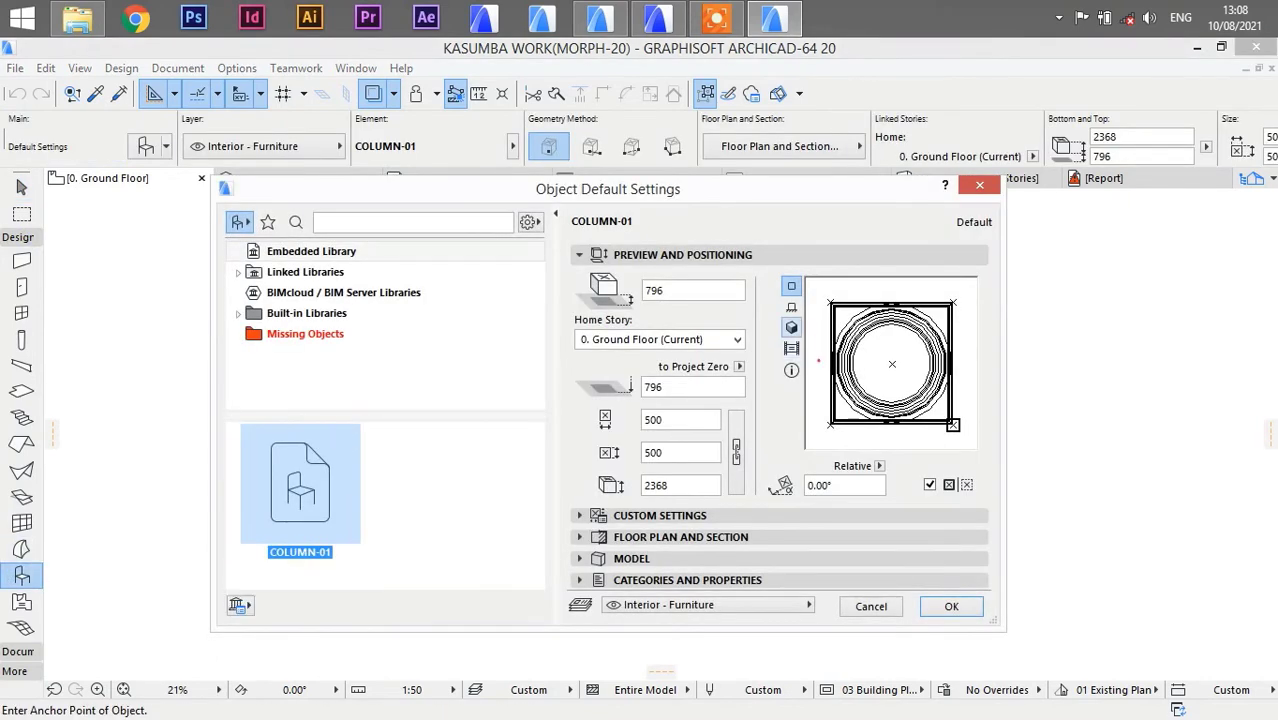
{"action": "left_click", "coordinate": [791, 327]}
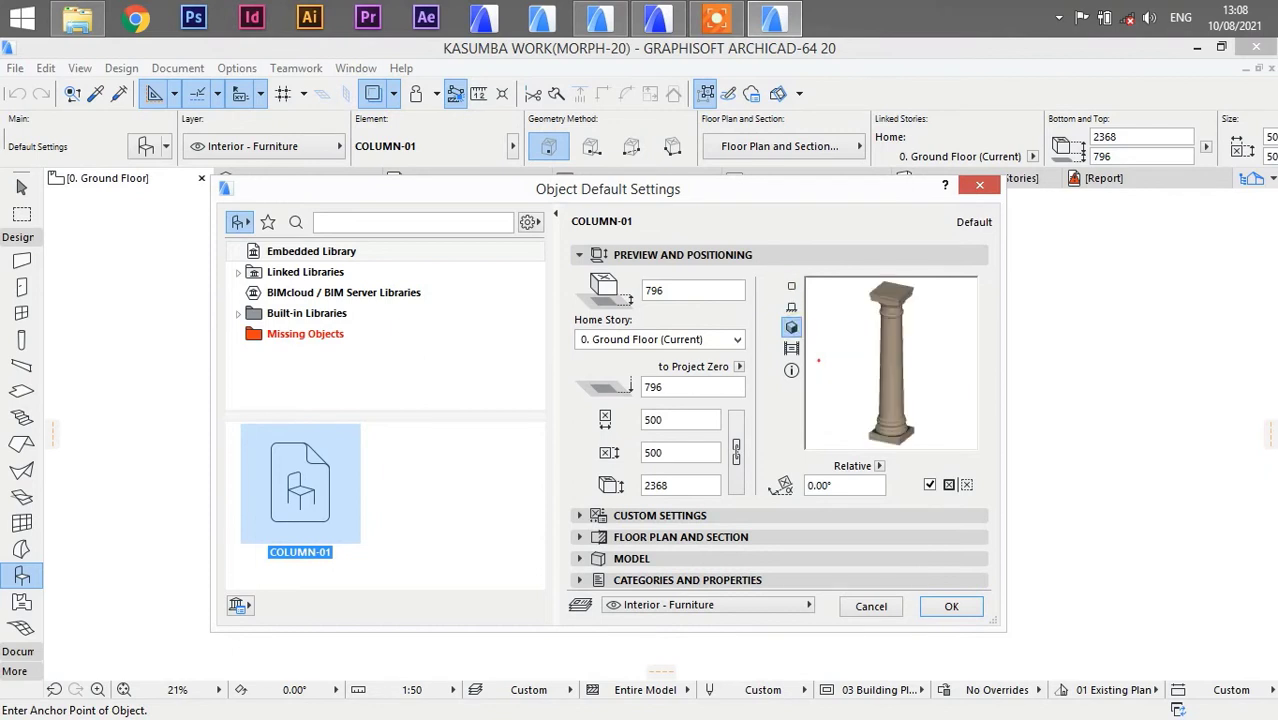
{"action": "type", "text": "45"}
{"action": "key", "text": "Tab"}
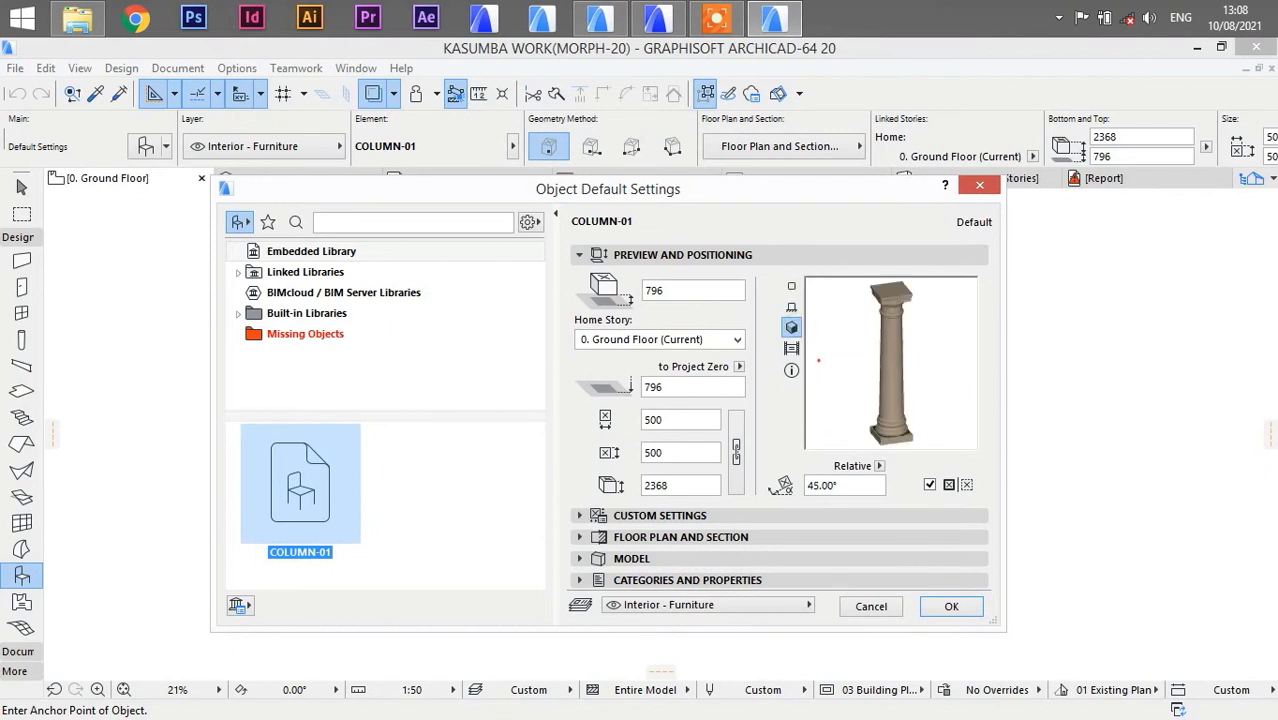
{"action": "left_click", "coordinate": [791, 286]}
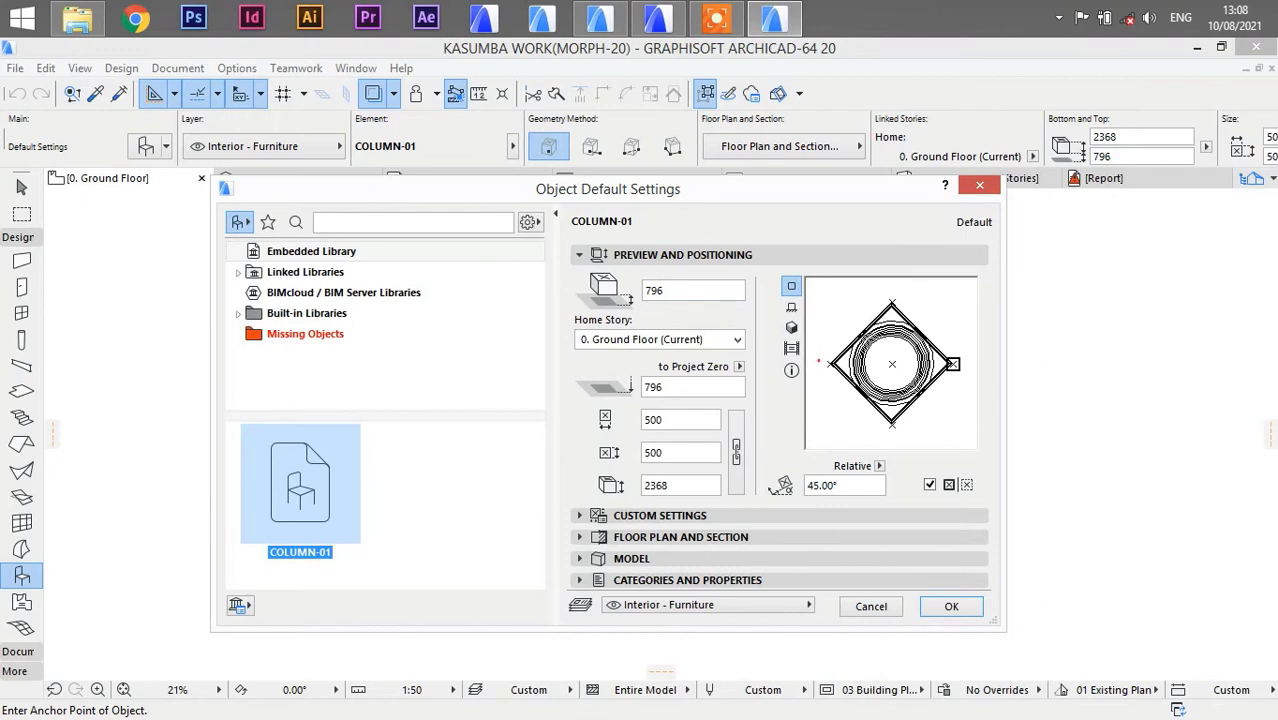
{"action": "left_click", "coordinate": [955, 386]}
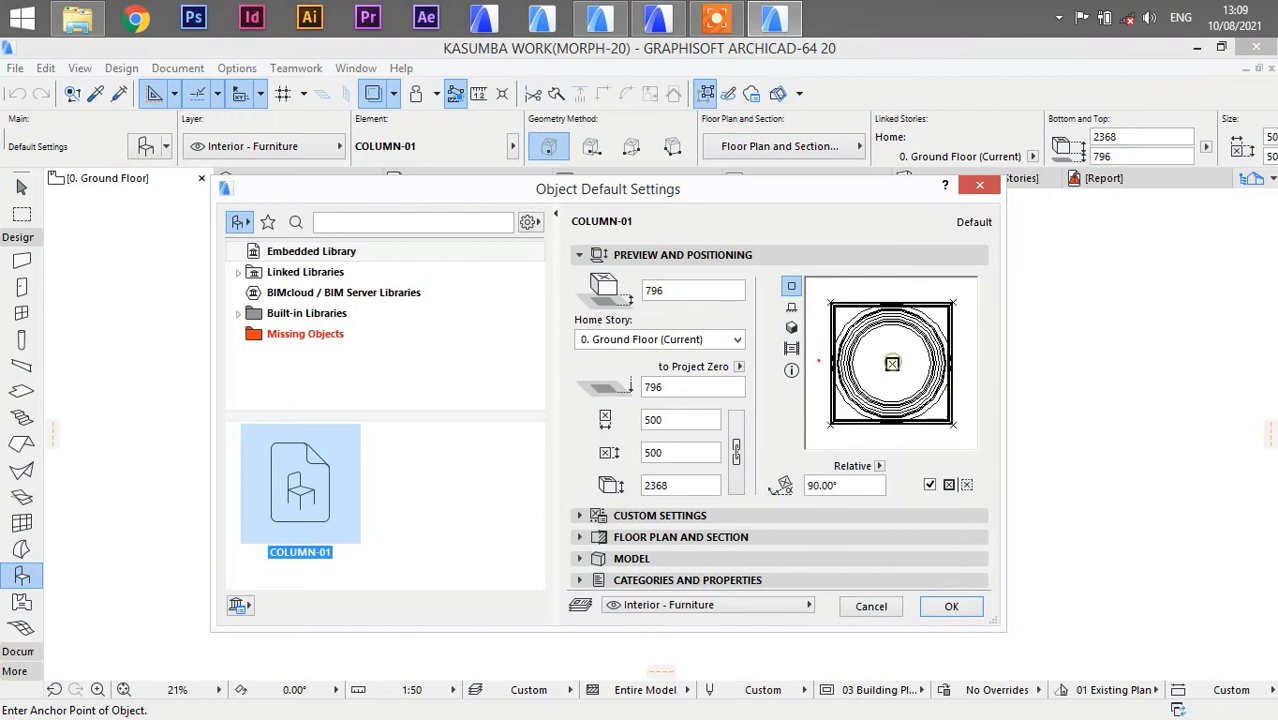
{"action": "left_click", "coordinate": [930, 606]}
- Replace the wording of the upper PROJECT DONE IN ARCHICAD 21 text on the ground floor plan with THANKS FOR WATCHING
{"action": "type", "text": "A"}
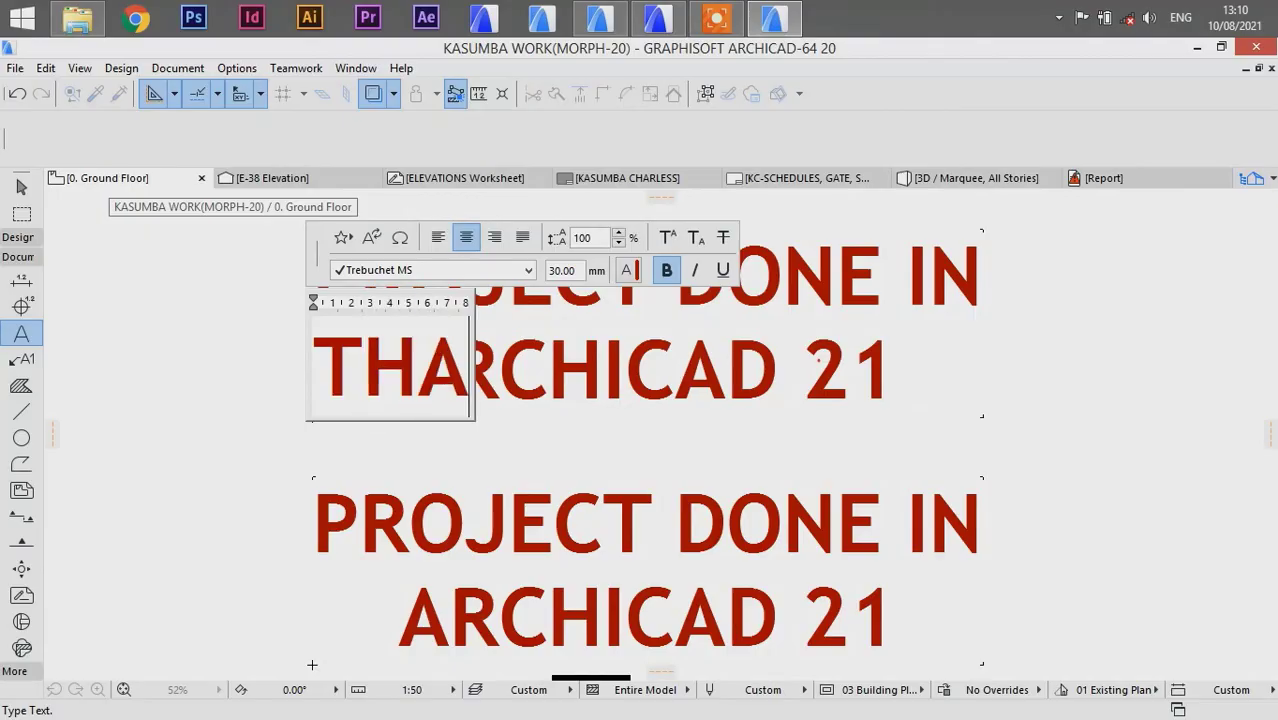
{"action": "type", "text": "NKS FOR"}
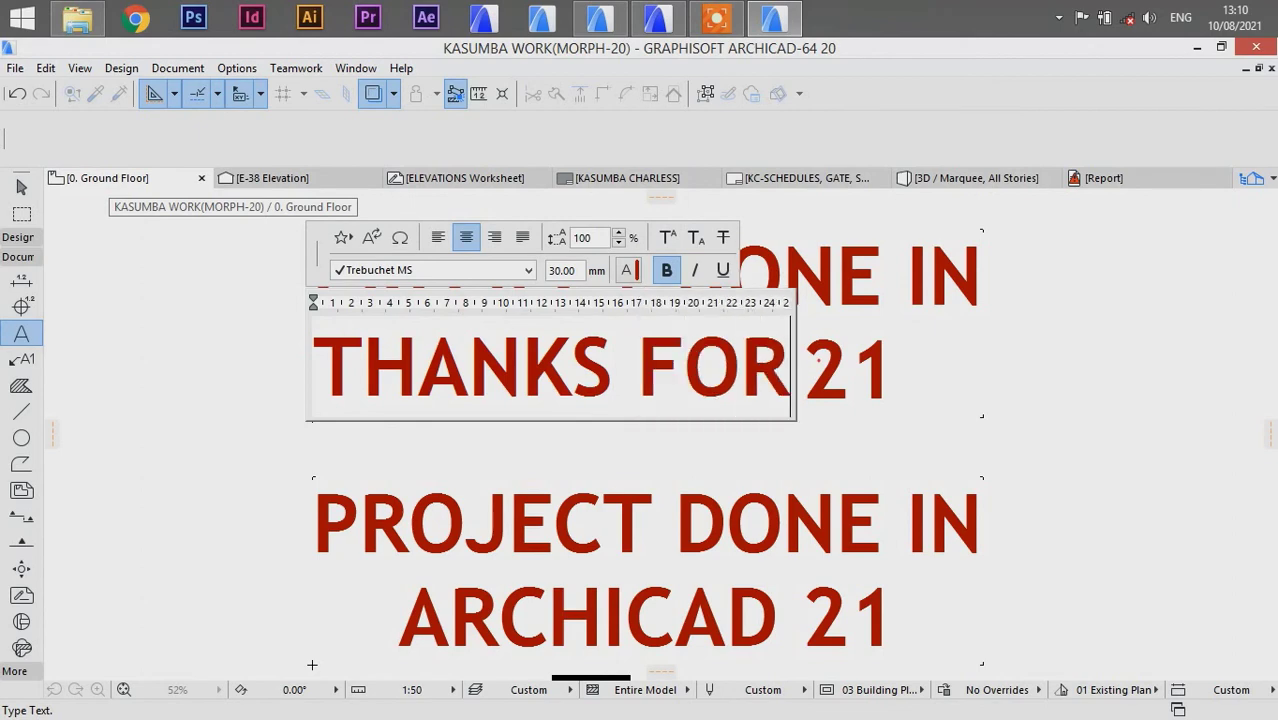
{"action": "type", "text": " WATCHING"}
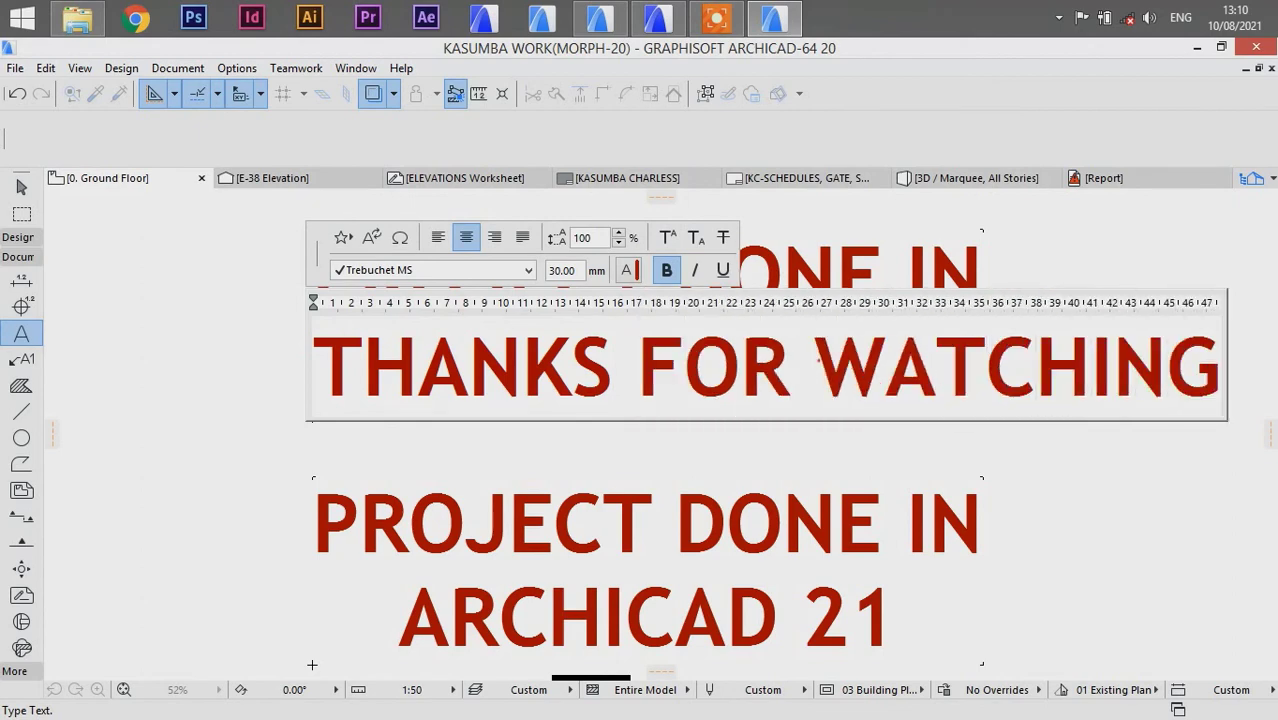
{"action": "left_click", "coordinate": [312, 665]}
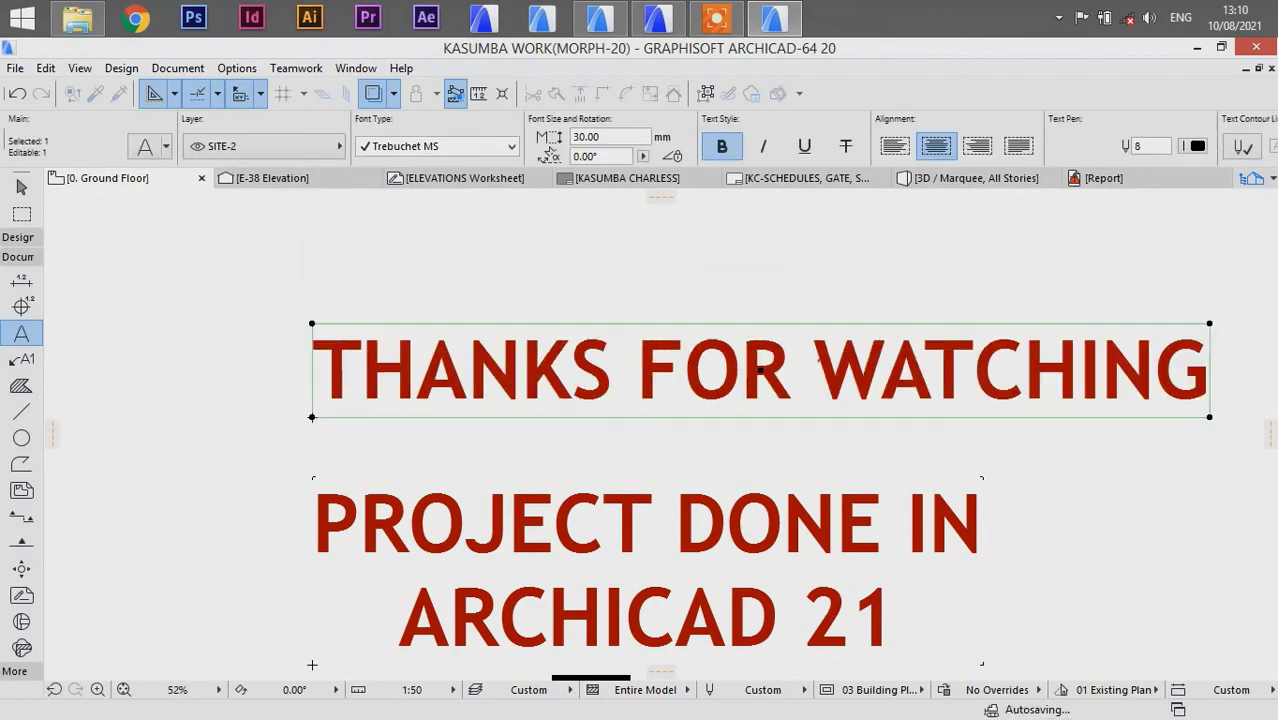